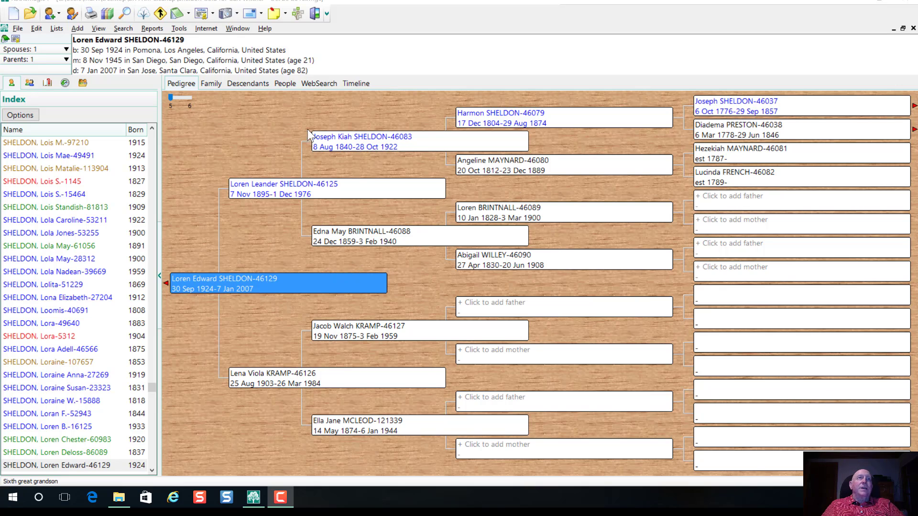
Count the separate trees in the database, review the list of start persons, and close it
{"action": "left_click", "coordinate": [179, 28]}
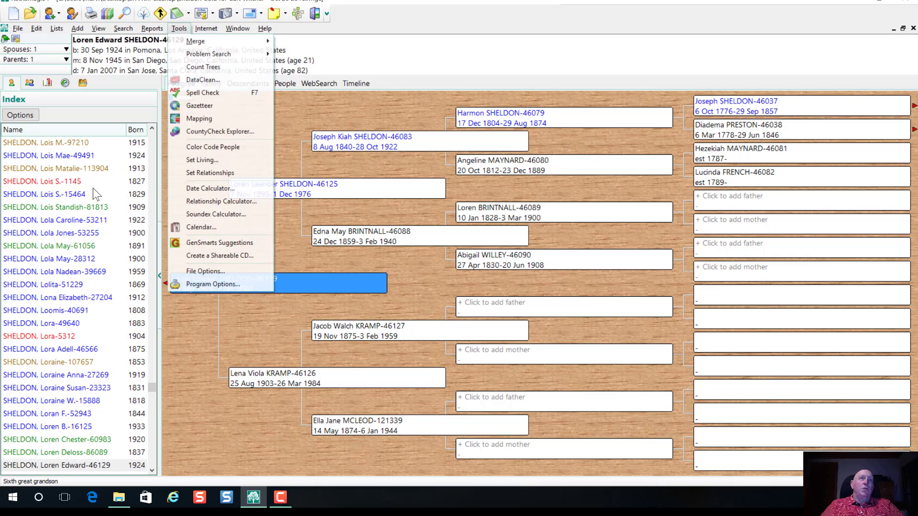
{"action": "left_click", "coordinate": [203, 67]}
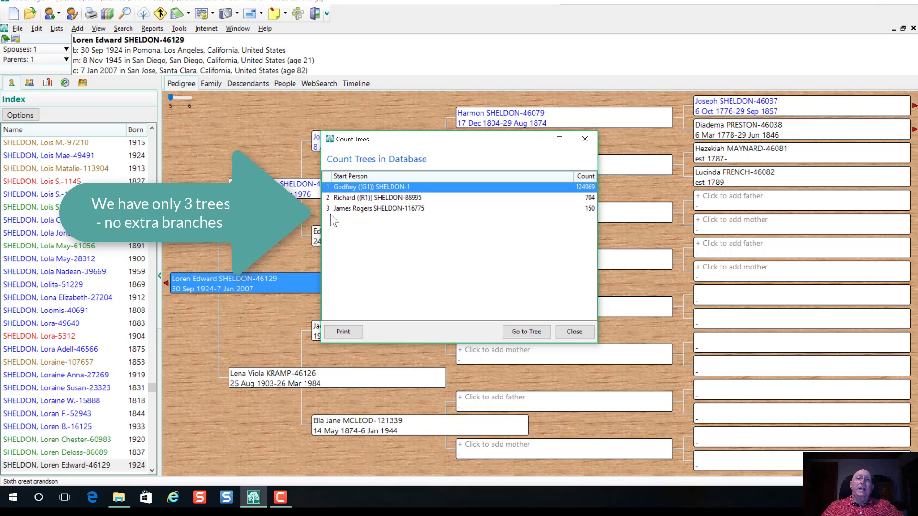
{"action": "left_click", "coordinate": [575, 331]}
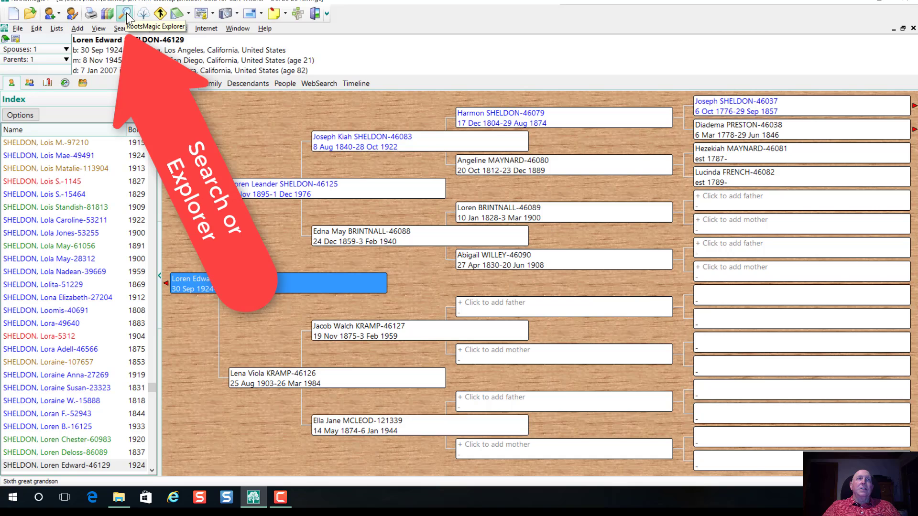
Search RootsMagic Explorer for people with any fact whose date contains "Unk"
{"action": "key", "text": "ctrl+f"}
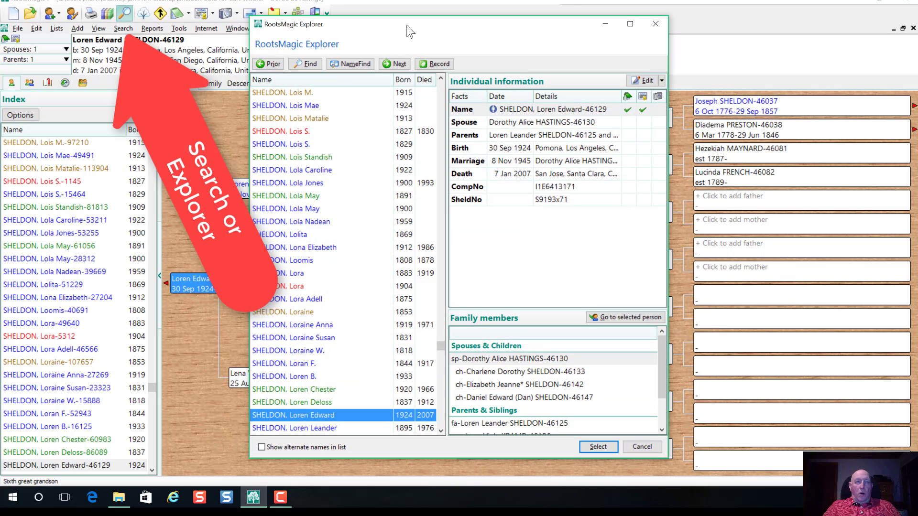
{"action": "left_click_drag", "start_coordinate": [408, 31], "coordinate": [341, 29]}
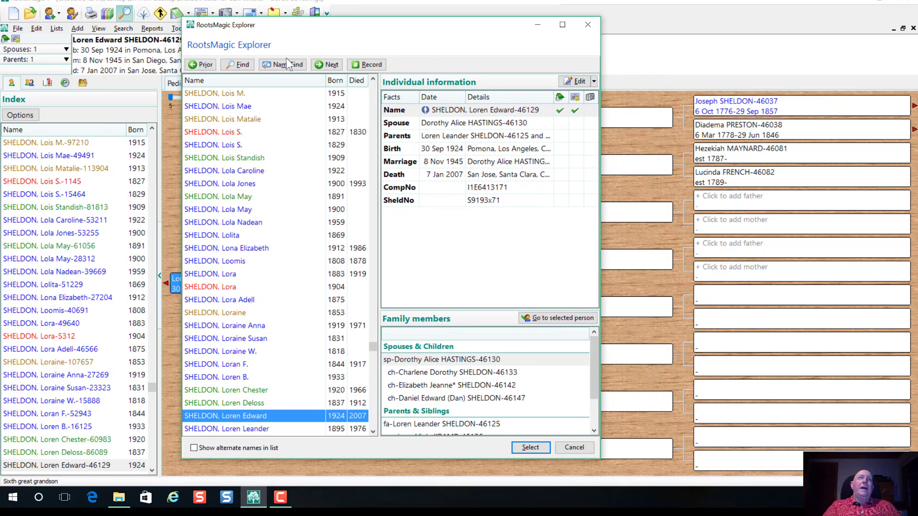
{"action": "left_click", "coordinate": [239, 64]}
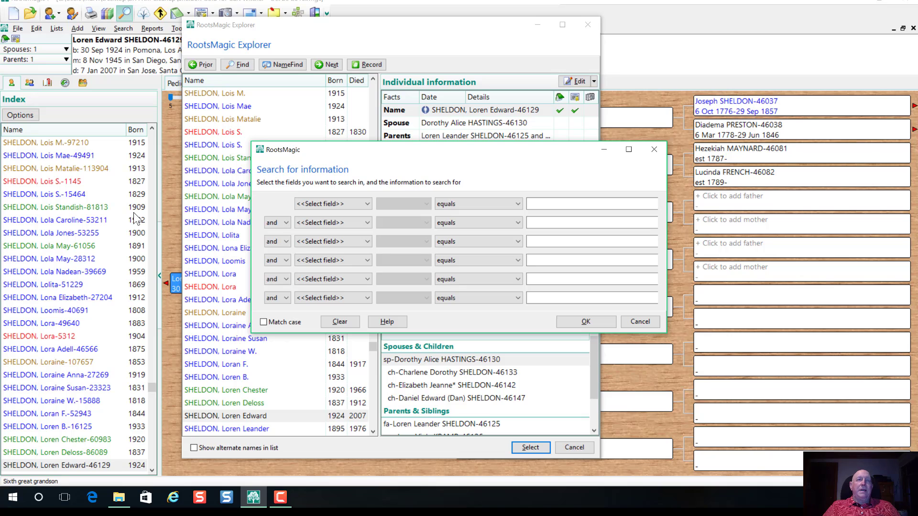
{"action": "left_click", "coordinate": [307, 204]}
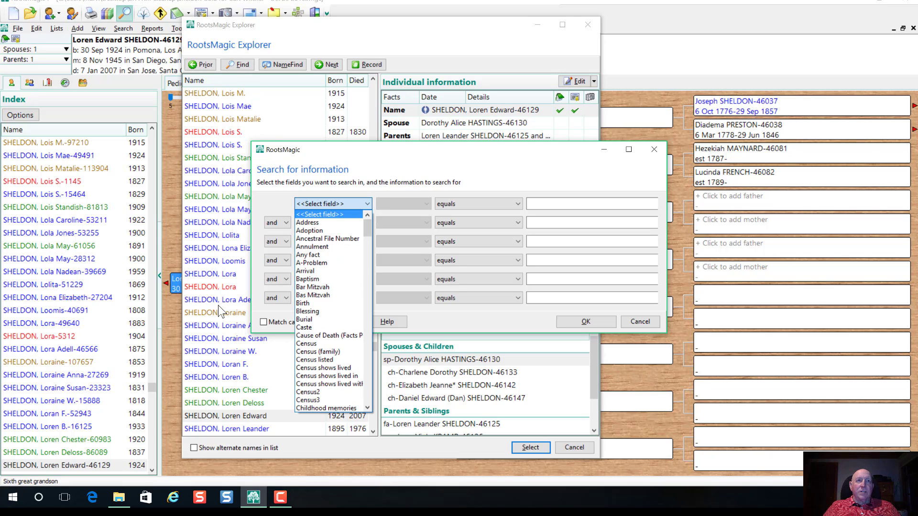
{"action": "left_click", "coordinate": [325, 254]}
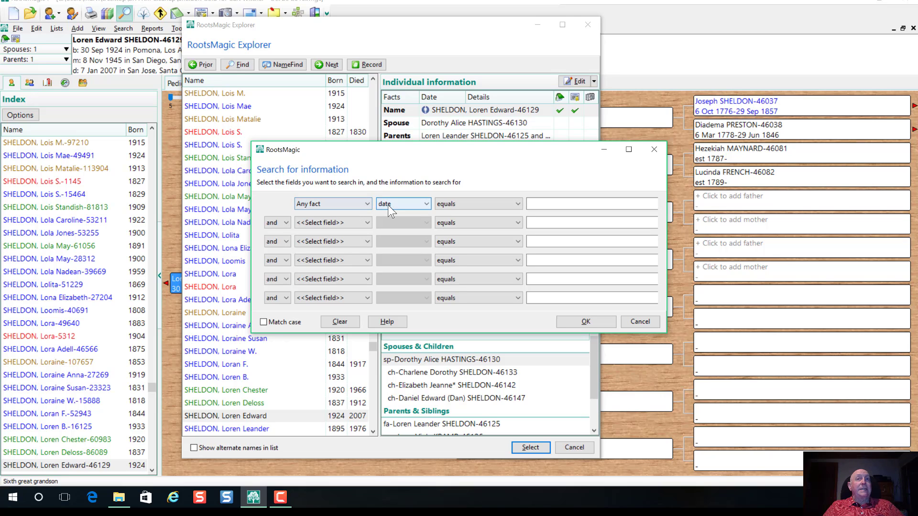
{"action": "left_click", "coordinate": [518, 204]}
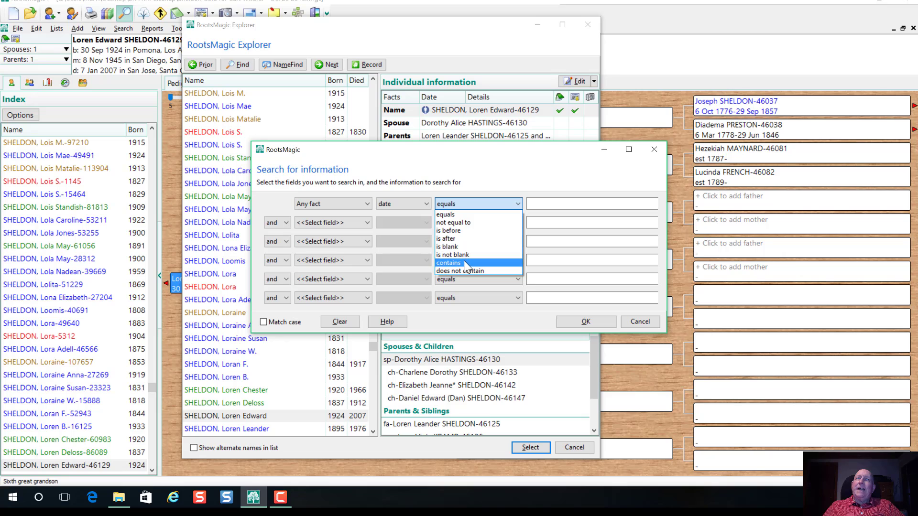
{"action": "left_click", "coordinate": [466, 263]}
{"action": "left_click", "coordinate": [537, 205]}
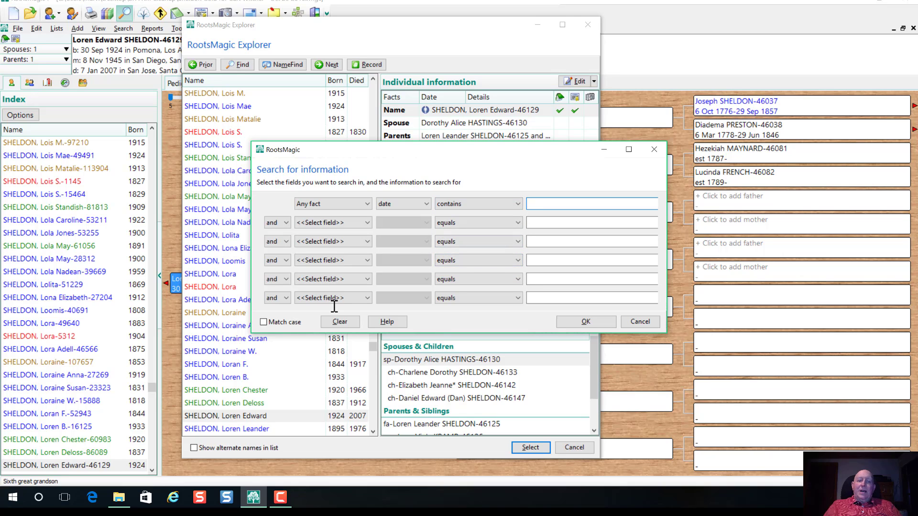
{"action": "type", "text": "Unk"}
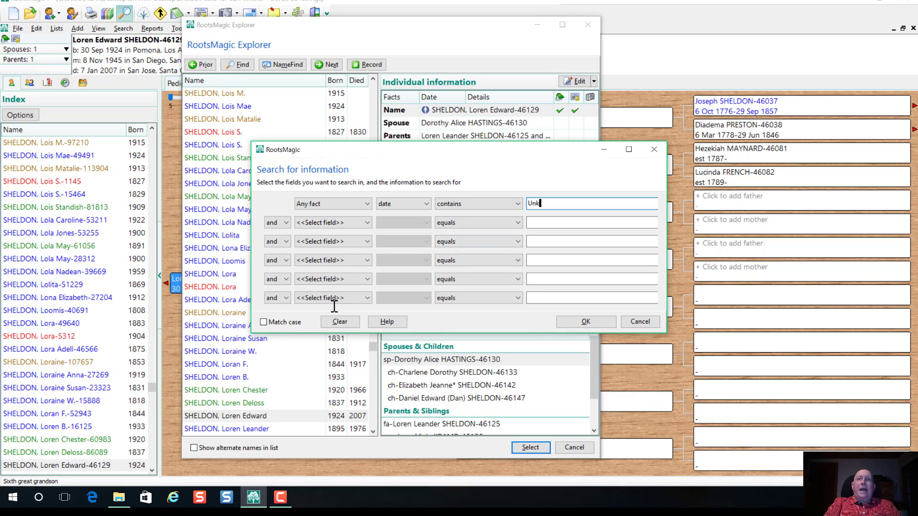
{"action": "left_click", "coordinate": [587, 323]}
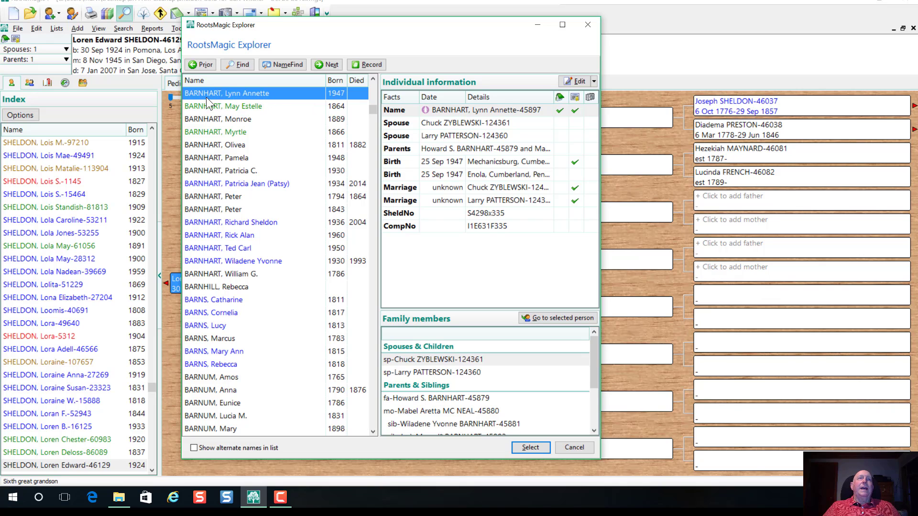
Open the found person's record for editing, clear the date of the first listed marriage, and save the fact
{"action": "left_click", "coordinate": [579, 82]}
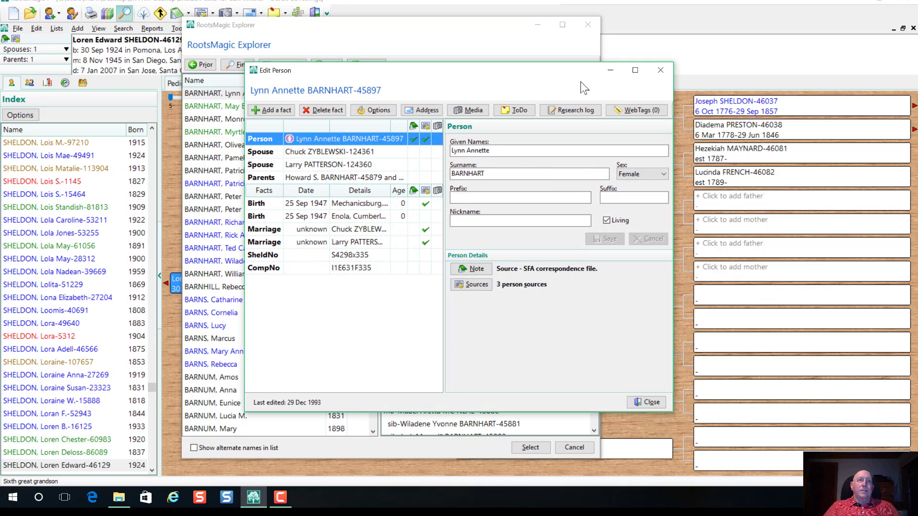
{"action": "left_click", "coordinate": [319, 230]}
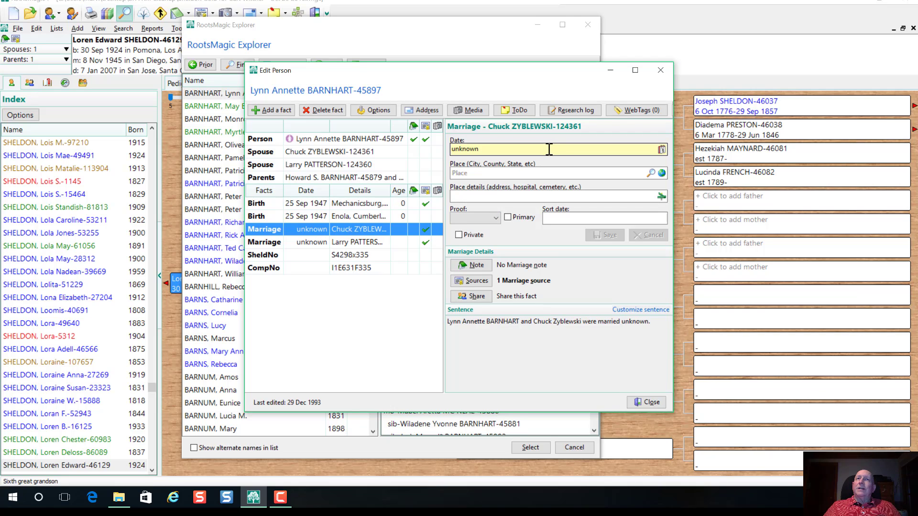
{"action": "left_click_drag", "start_coordinate": [502, 150], "coordinate": [438, 148]}
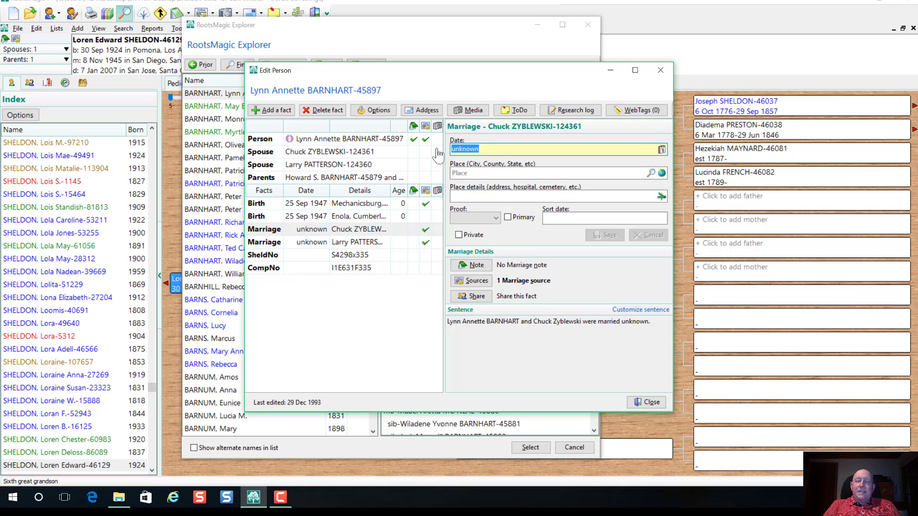
{"action": "key", "text": "Delete"}
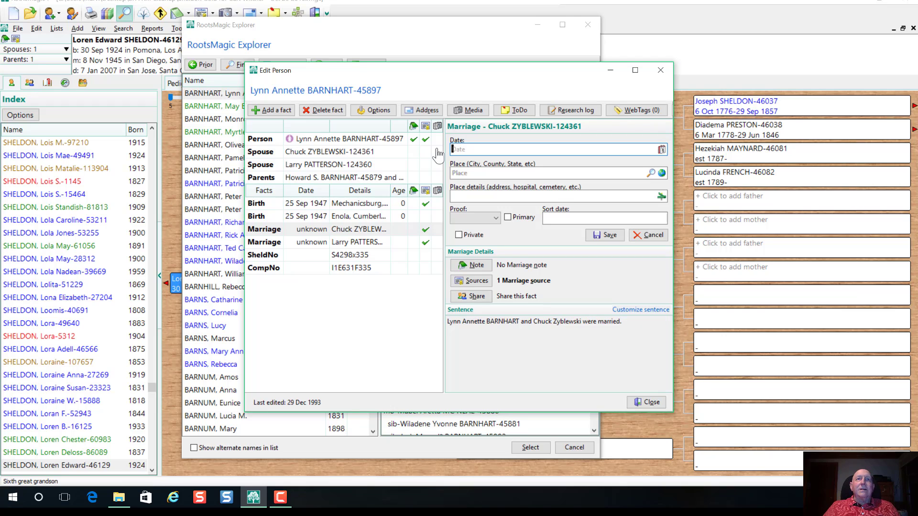
{"action": "left_click", "coordinate": [605, 235]}
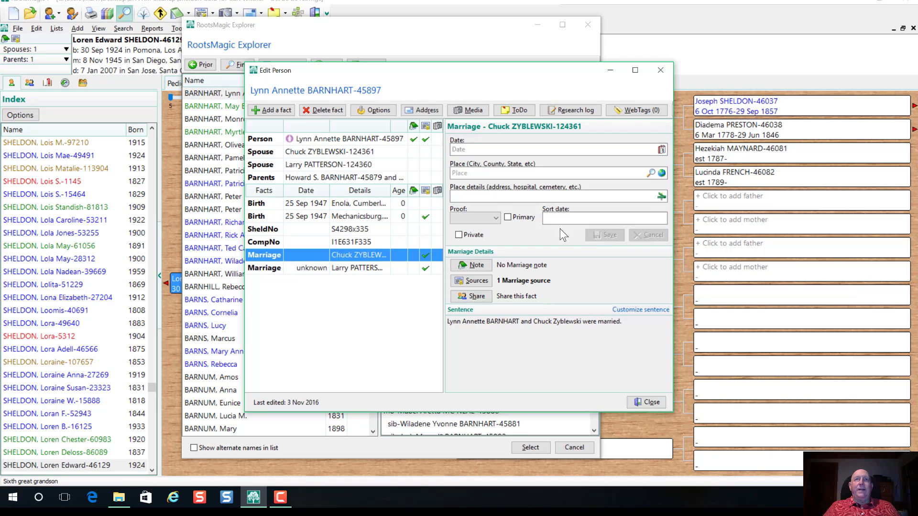
Clear the date of the same person's second marriage, save it, and close the record
{"action": "left_click", "coordinate": [312, 271]}
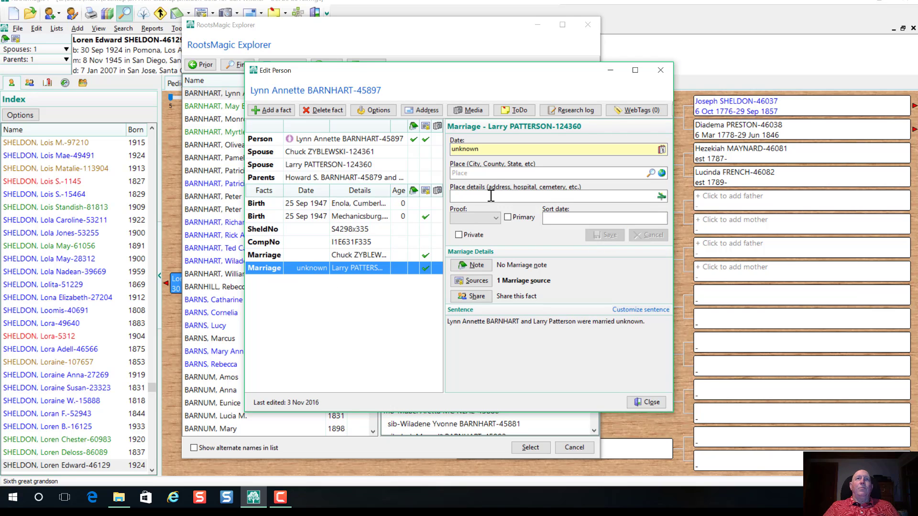
{"action": "left_click_drag", "start_coordinate": [486, 150], "coordinate": [428, 153]}
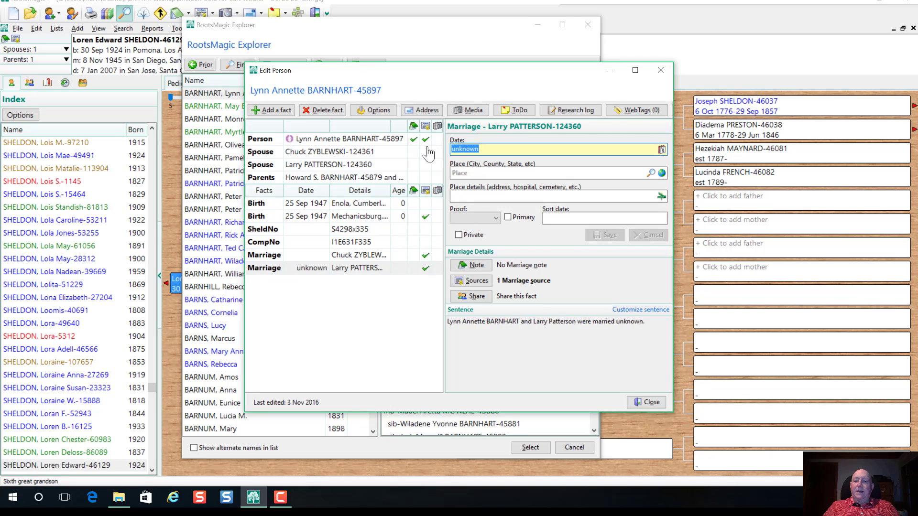
{"action": "key", "text": "Delete"}
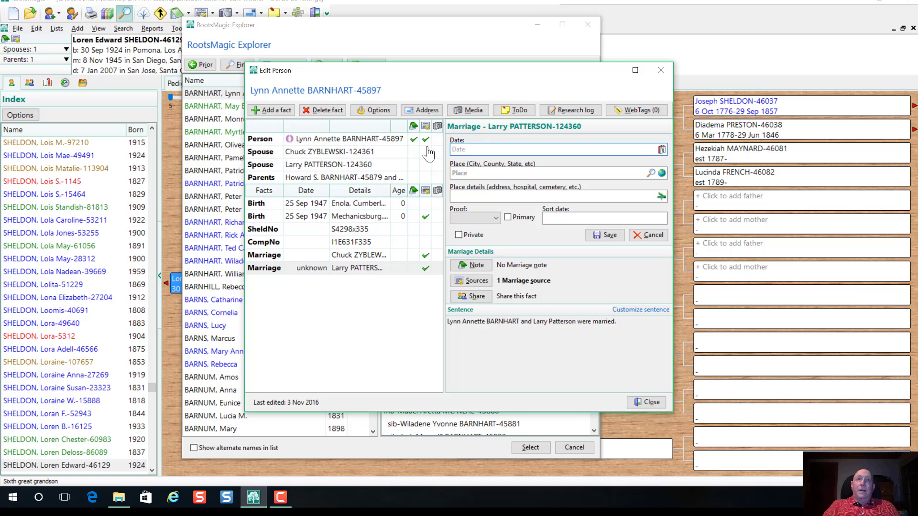
{"action": "left_click", "coordinate": [607, 236]}
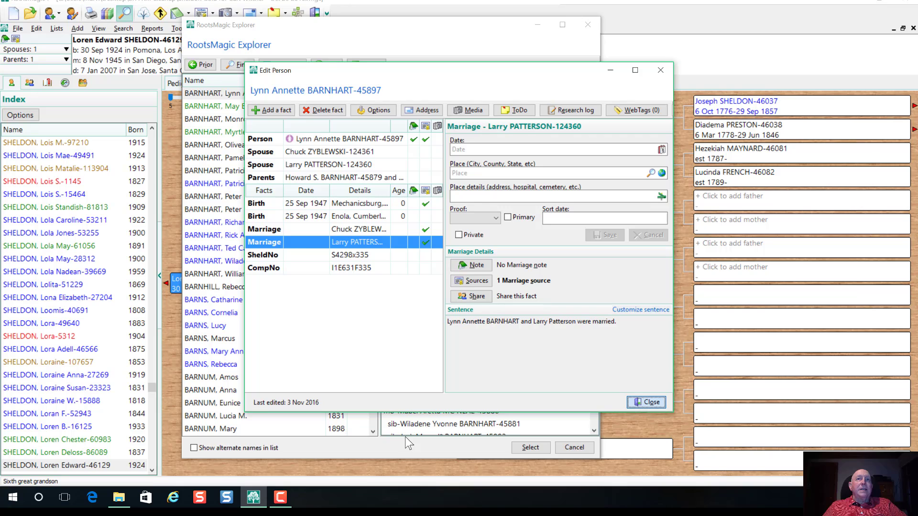
{"action": "left_click", "coordinate": [647, 401]}
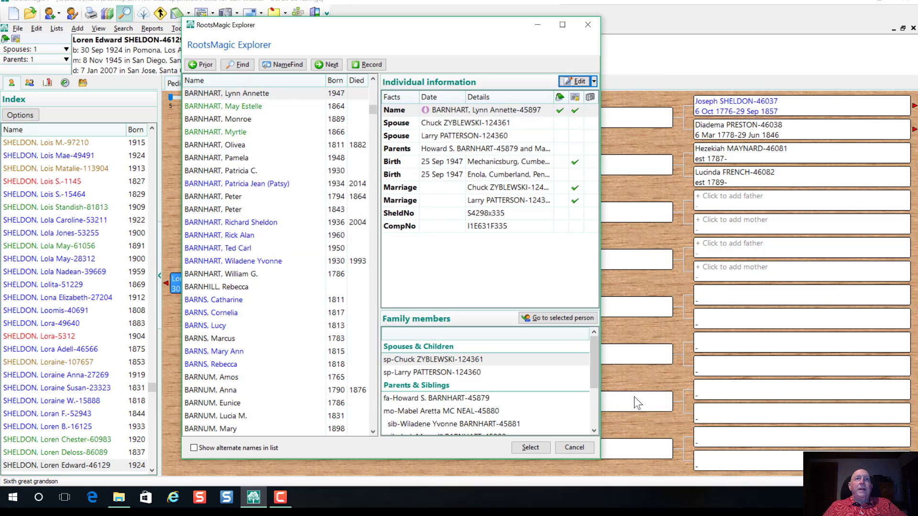
Go to the next matching person, clear the date of the divorce fact, save it, and close the record
{"action": "left_click", "coordinate": [330, 64]}
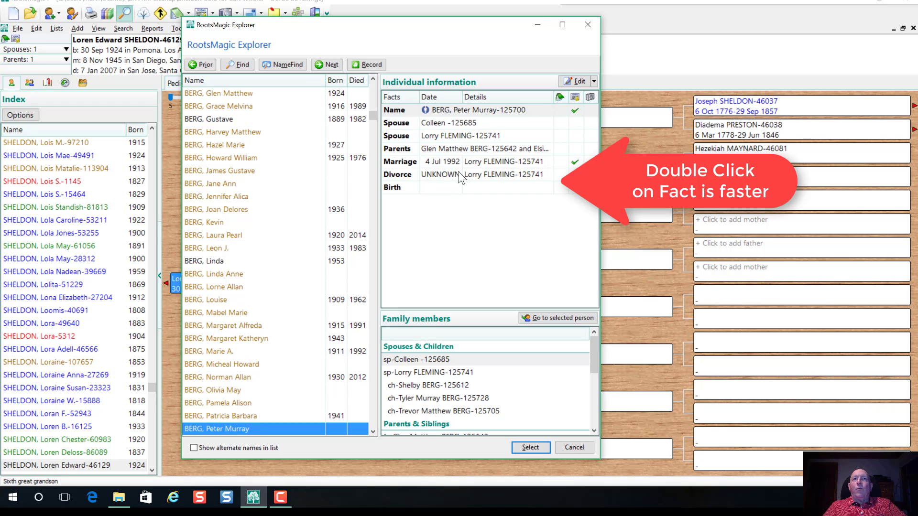
{"action": "left_click", "coordinate": [447, 178]}
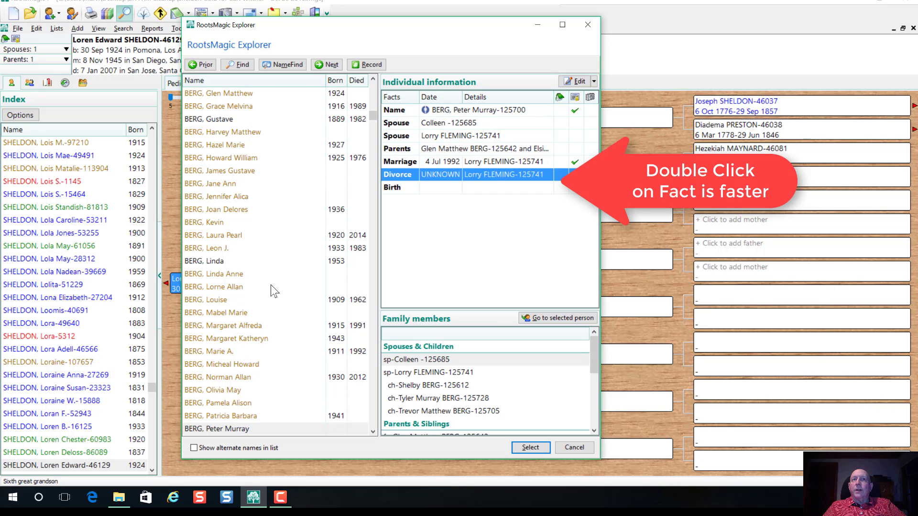
{"action": "double_click", "coordinate": [446, 174]}
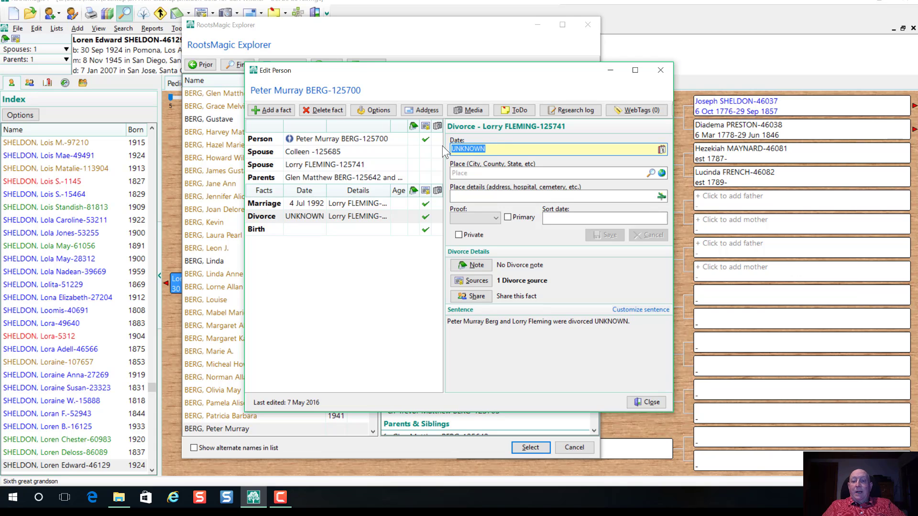
{"action": "key", "text": "Delete"}
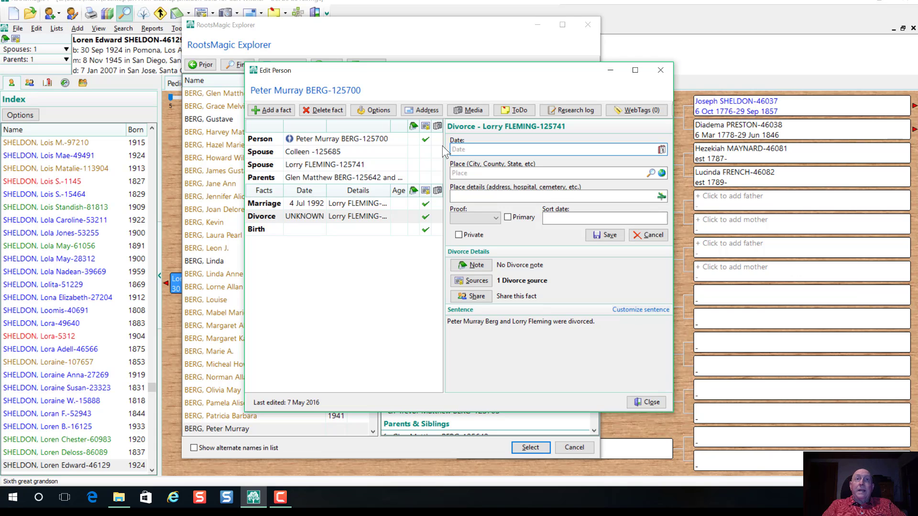
{"action": "left_click", "coordinate": [597, 235]}
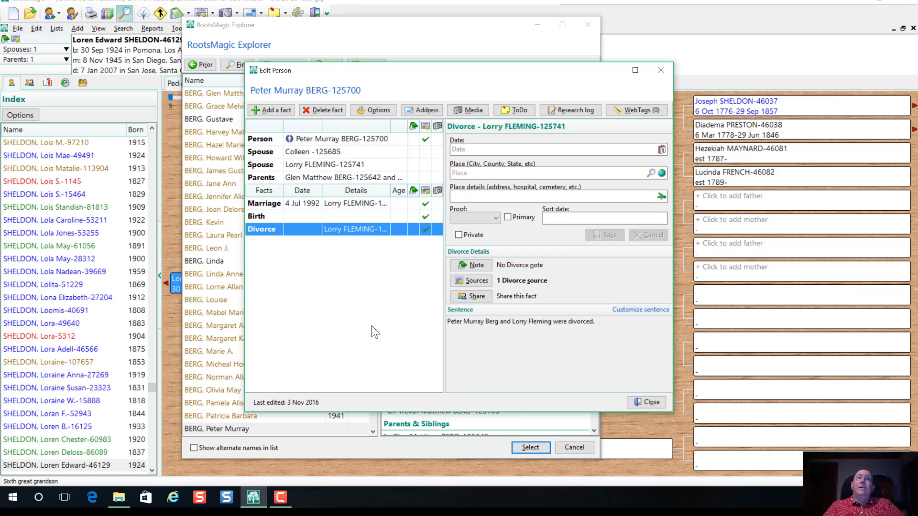
{"action": "left_click", "coordinate": [656, 405]}
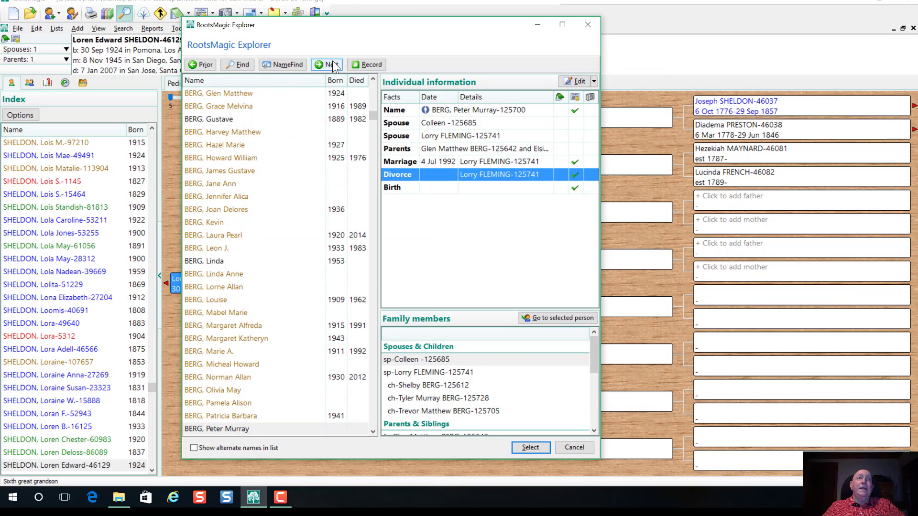
Find the next match, clear both the date and the place of the birth fact, save, and close the record
{"action": "left_click", "coordinate": [332, 63]}
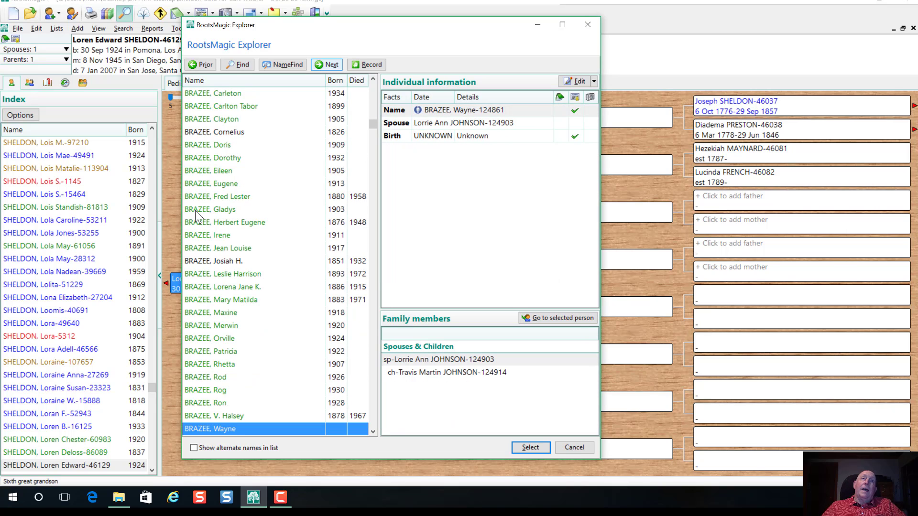
{"action": "left_click", "coordinate": [471, 135]}
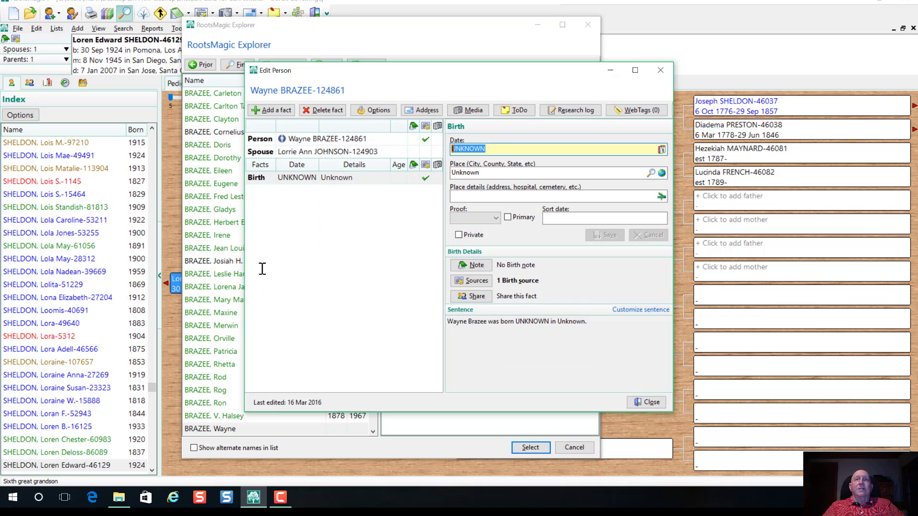
{"action": "key", "text": "Delete"}
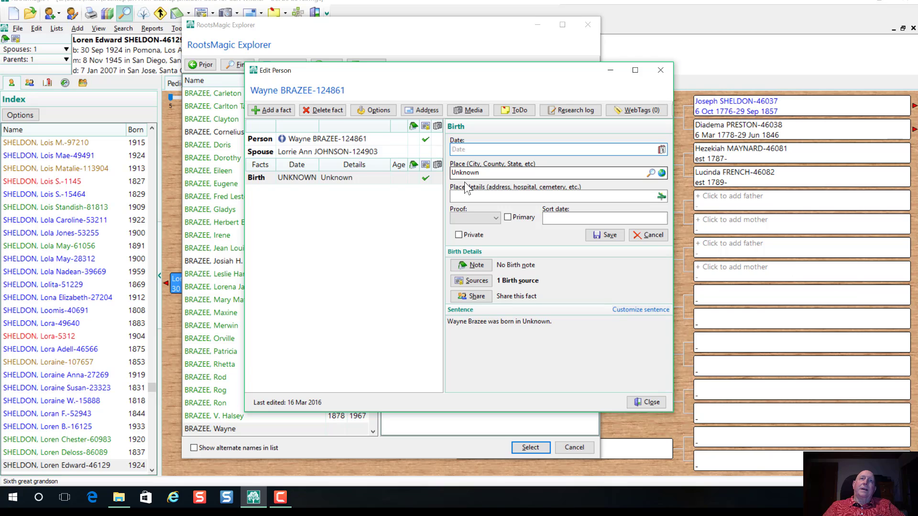
{"action": "double_click", "coordinate": [484, 174]}
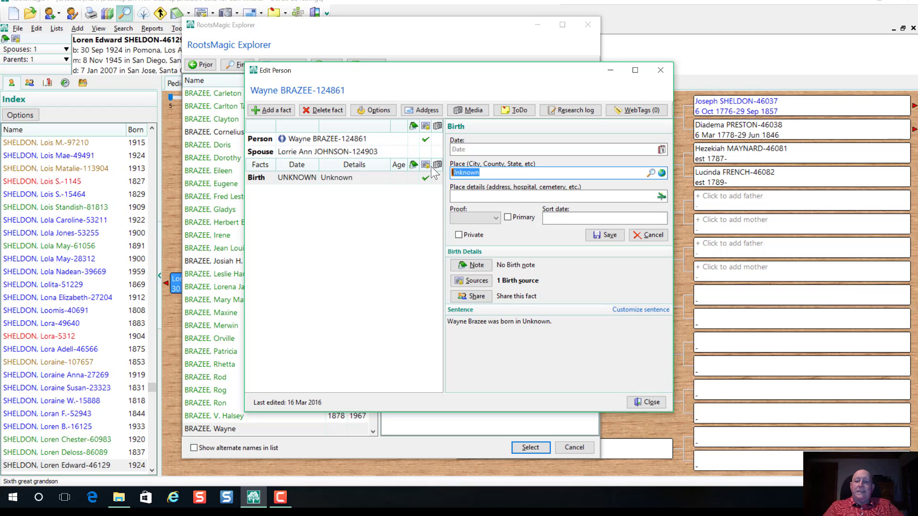
{"action": "key", "text": "Delete"}
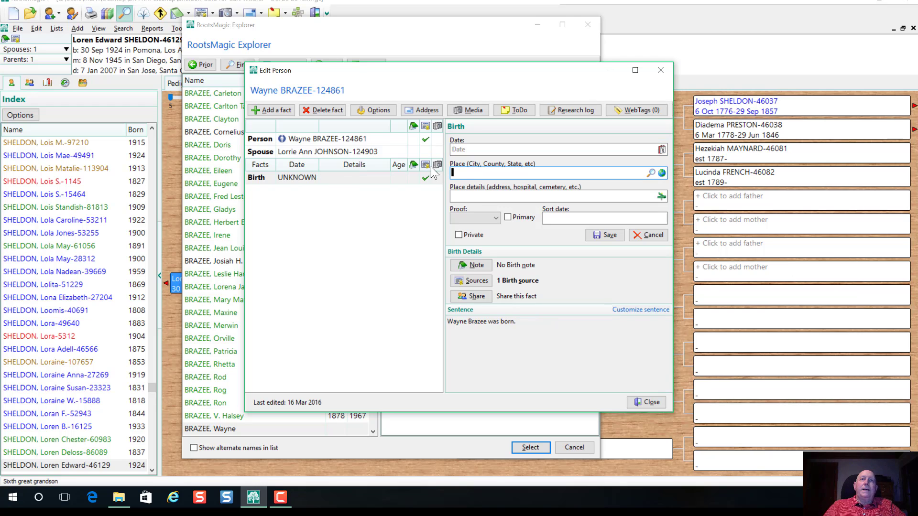
{"action": "left_click", "coordinate": [607, 233]}
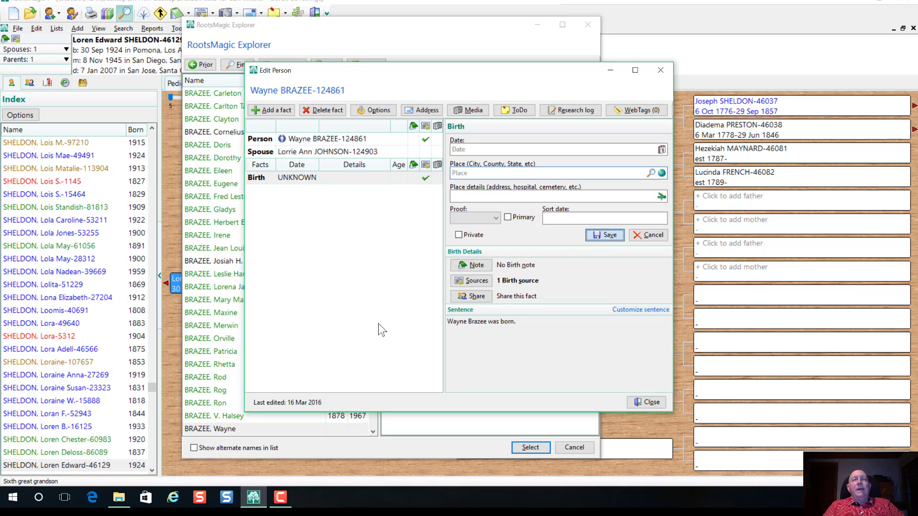
{"action": "left_click", "coordinate": [648, 402]}
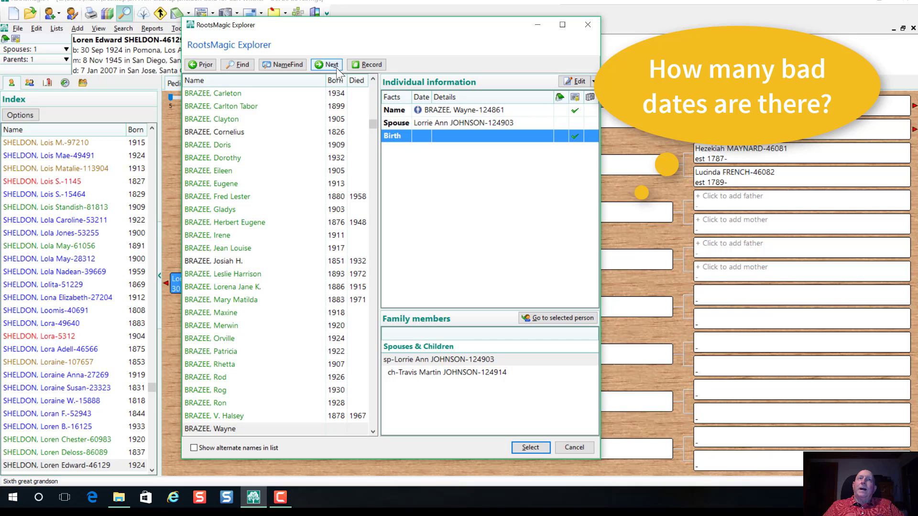
Close the explorer, show the named groups, and start creating a new group of people
{"action": "left_click", "coordinate": [588, 25]}
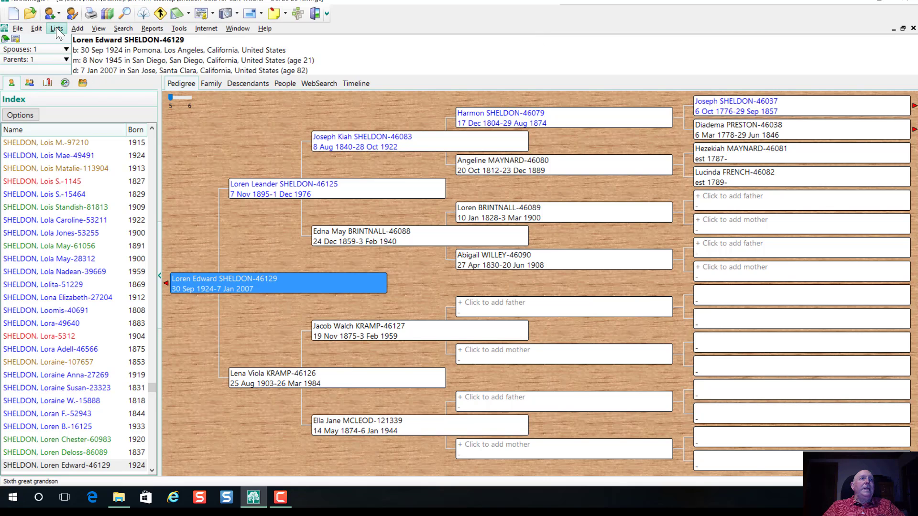
{"action": "left_click", "coordinate": [82, 83]}
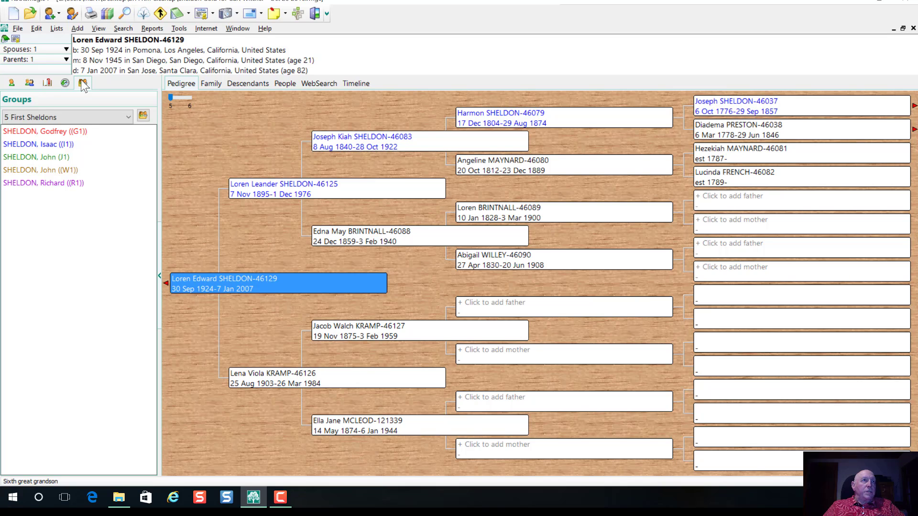
{"action": "left_click", "coordinate": [143, 117]}
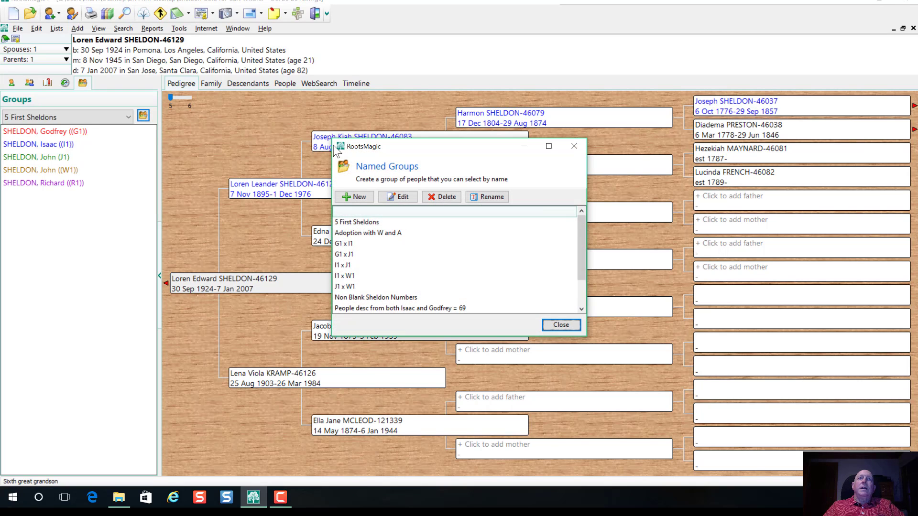
{"action": "left_click_drag", "start_coordinate": [426, 145], "coordinate": [410, 137]}
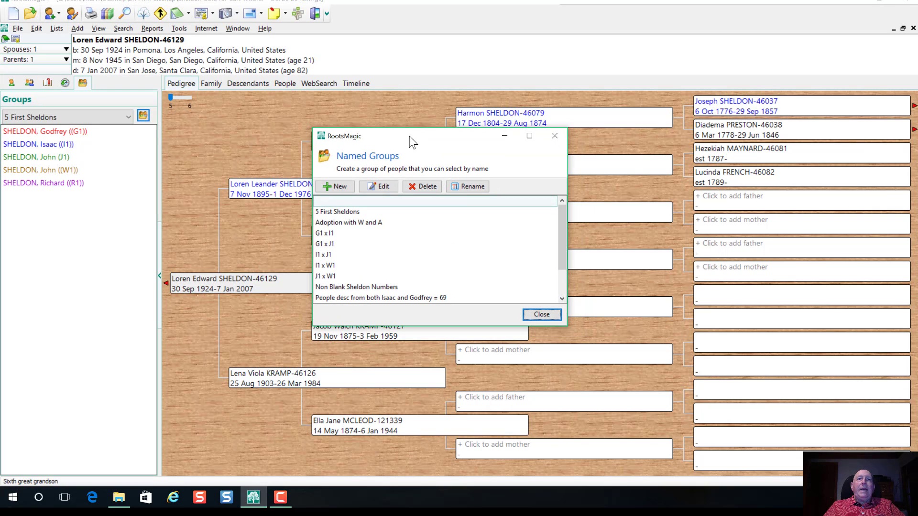
{"action": "left_click", "coordinate": [334, 186]}
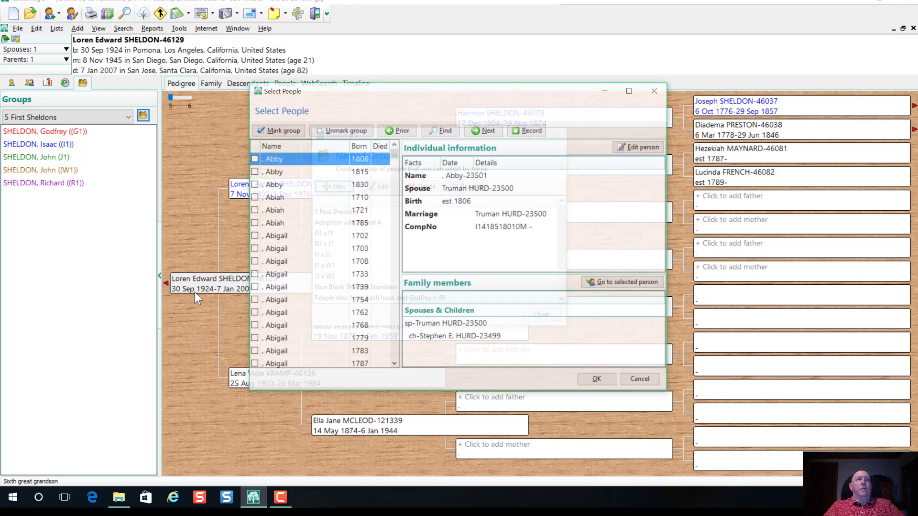
Mark people by data fields for the group, using the criterion that any fact's date contains "Unk"
{"action": "left_click", "coordinate": [286, 132]}
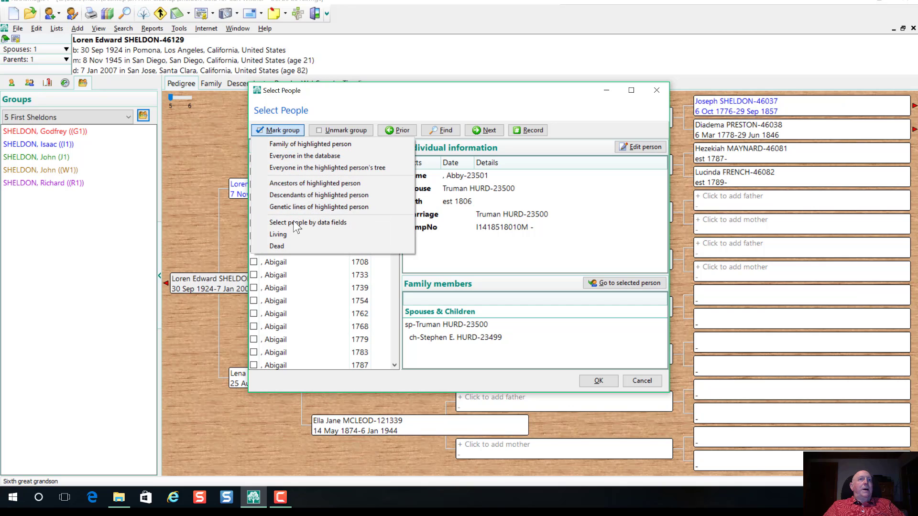
{"action": "left_click", "coordinate": [297, 223]}
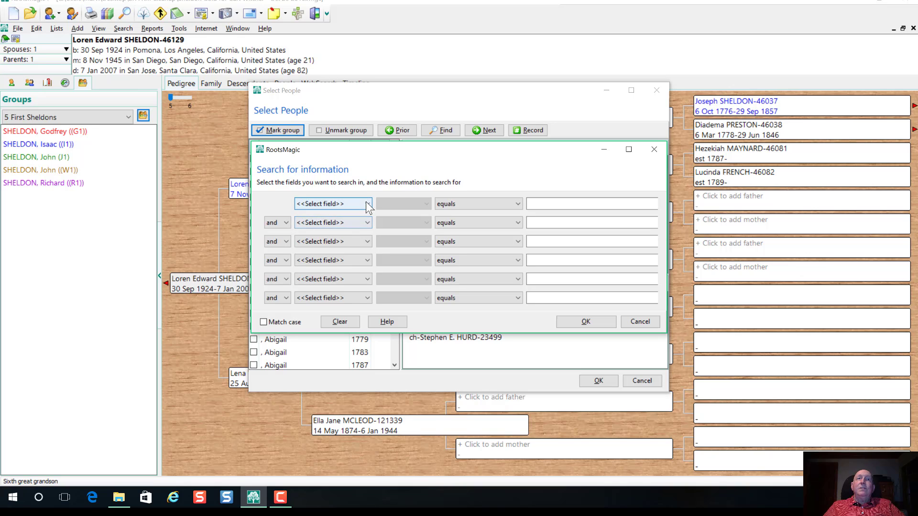
{"action": "left_click", "coordinate": [367, 204]}
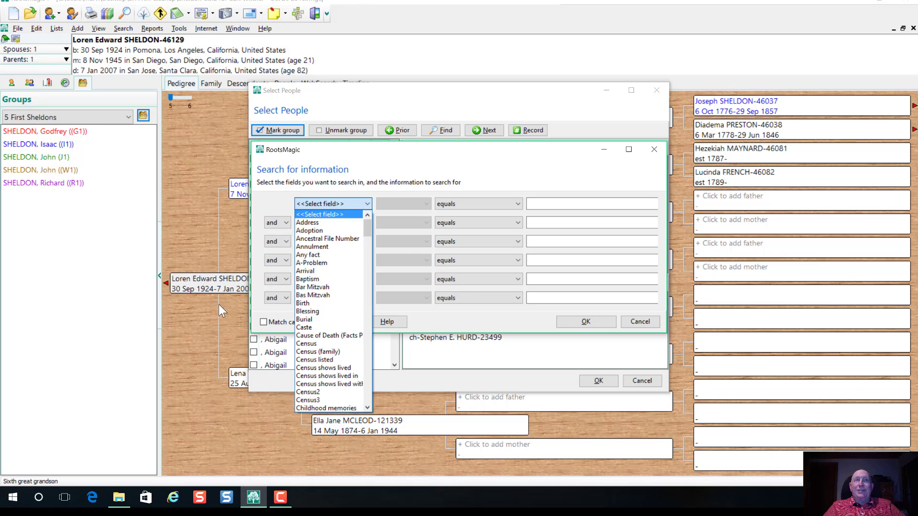
{"action": "left_click", "coordinate": [329, 254]}
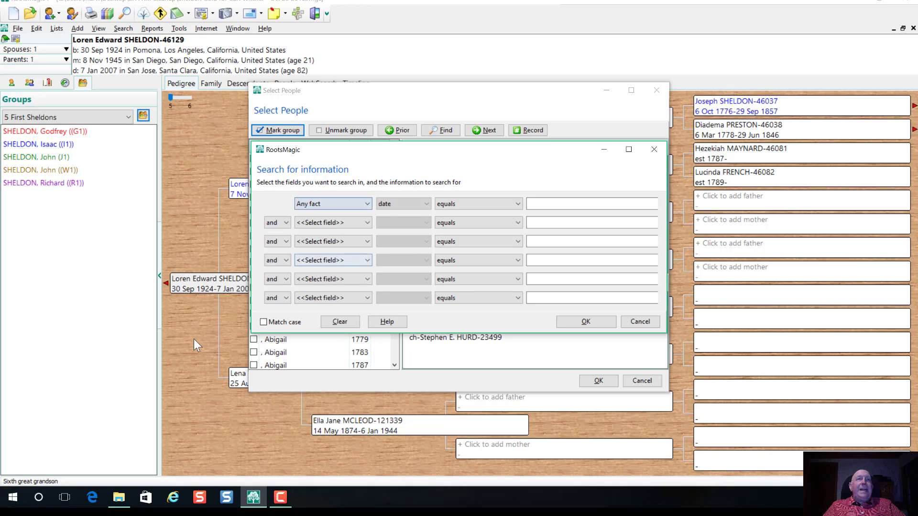
{"action": "left_click", "coordinate": [519, 204]}
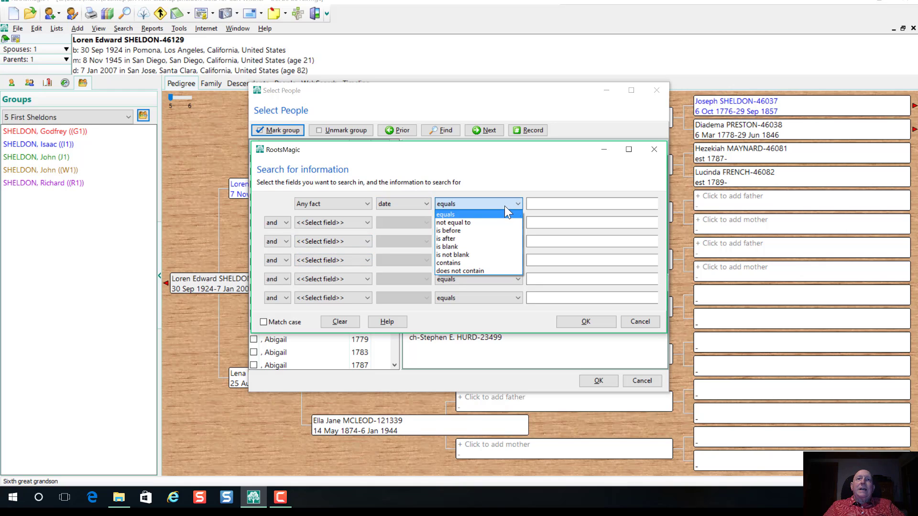
{"action": "left_click", "coordinate": [463, 263]}
{"action": "left_click", "coordinate": [540, 205]}
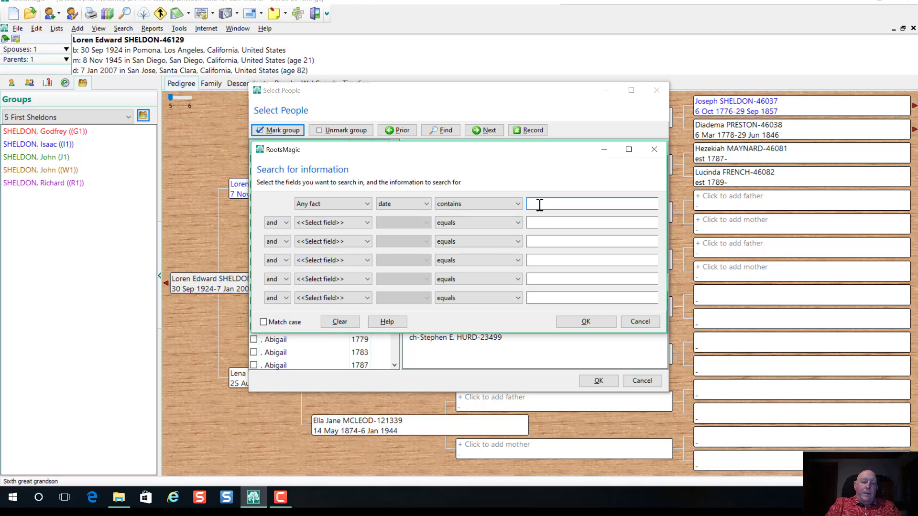
{"action": "type", "text": "Unk"}
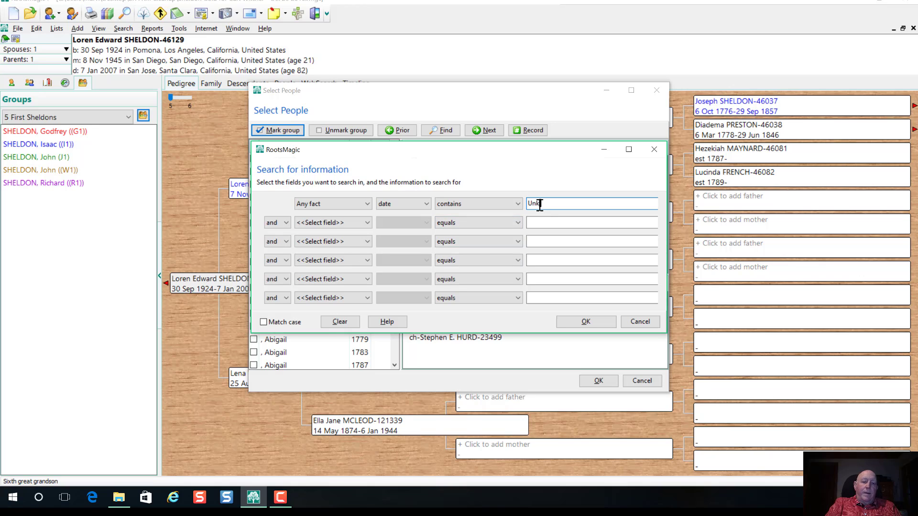
{"action": "left_click", "coordinate": [588, 322]}
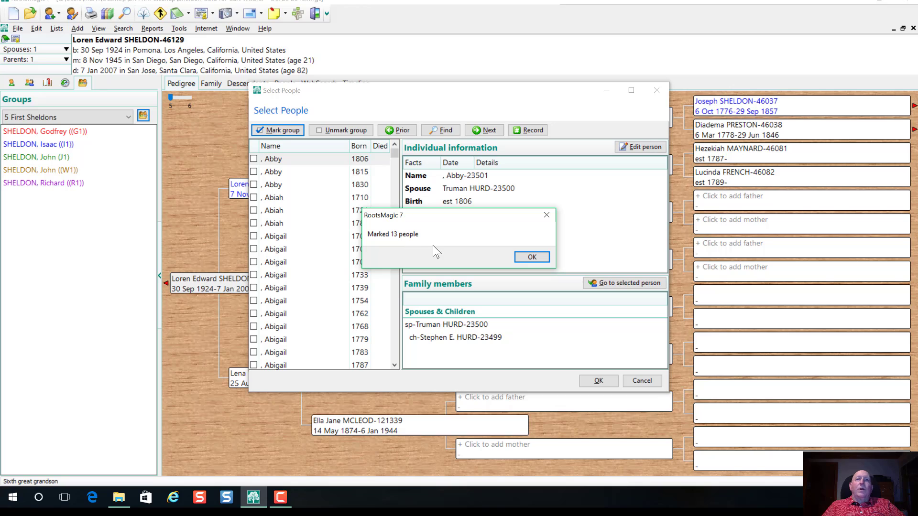
{"action": "left_click", "coordinate": [530, 259]}
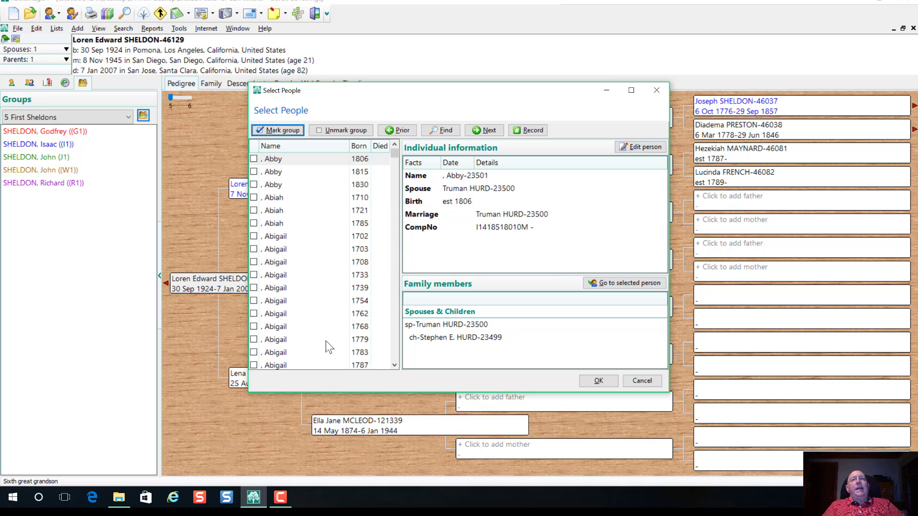
Accept the marked people, name the group "Unk Dates", and finish managing the named groups
{"action": "left_click", "coordinate": [596, 381]}
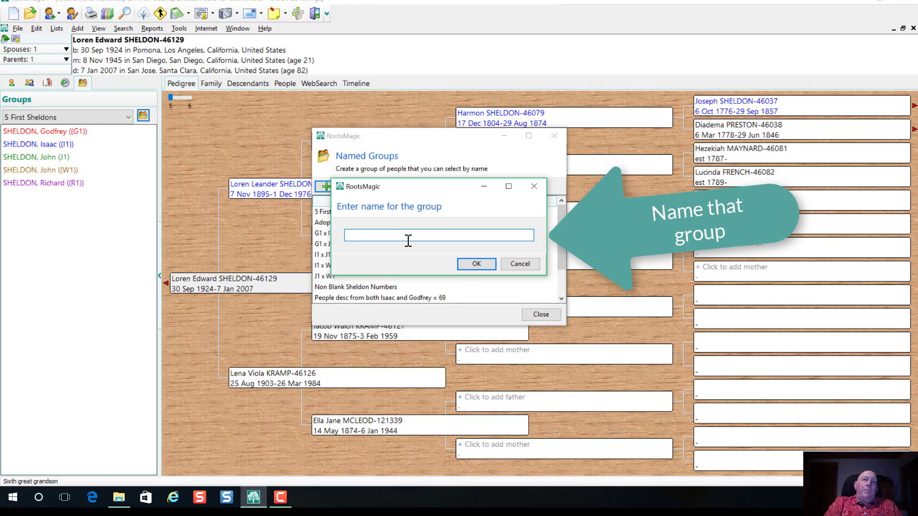
{"action": "type", "text": "Unkn"}
{"action": "key", "text": "BackSpace"}
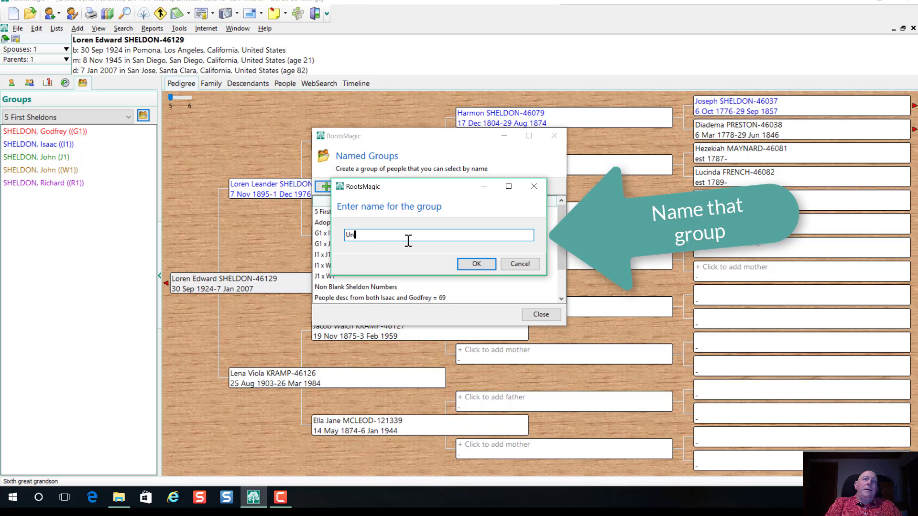
{"action": "type", "text": "Dates"}
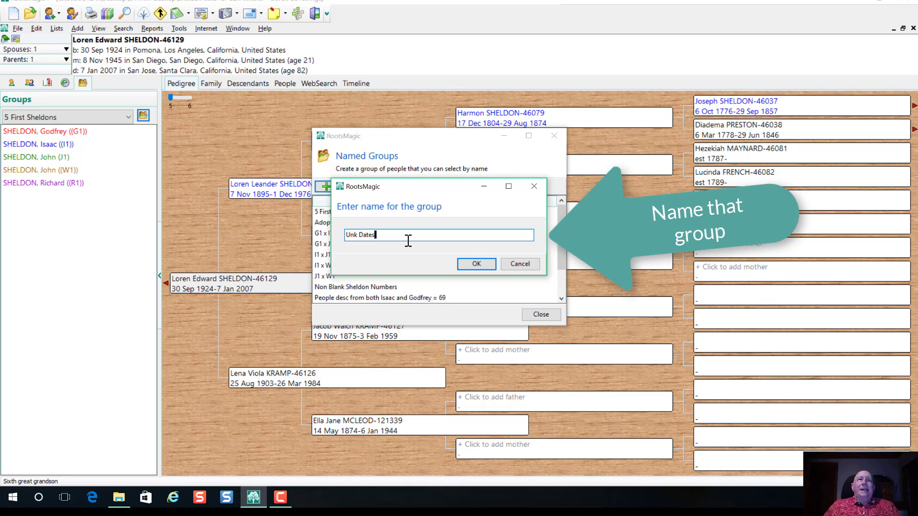
{"action": "left_click", "coordinate": [472, 265]}
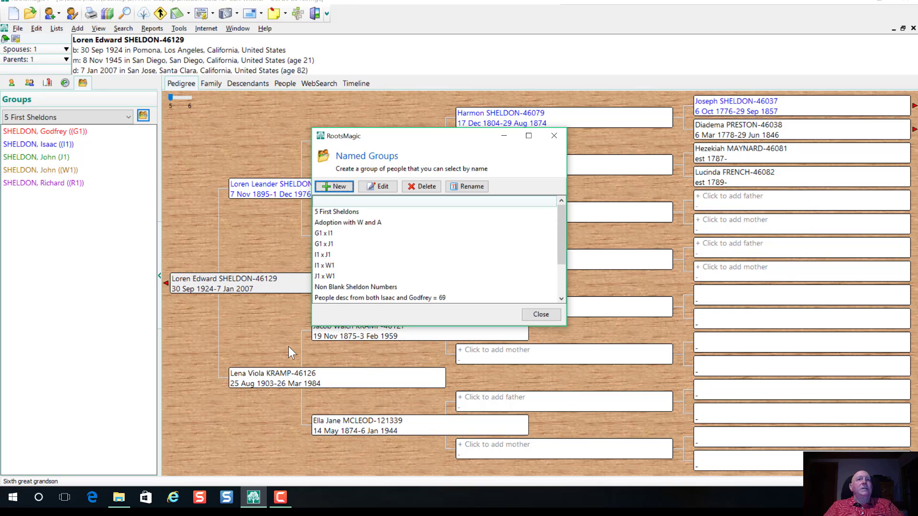
{"action": "left_click", "coordinate": [541, 314]}
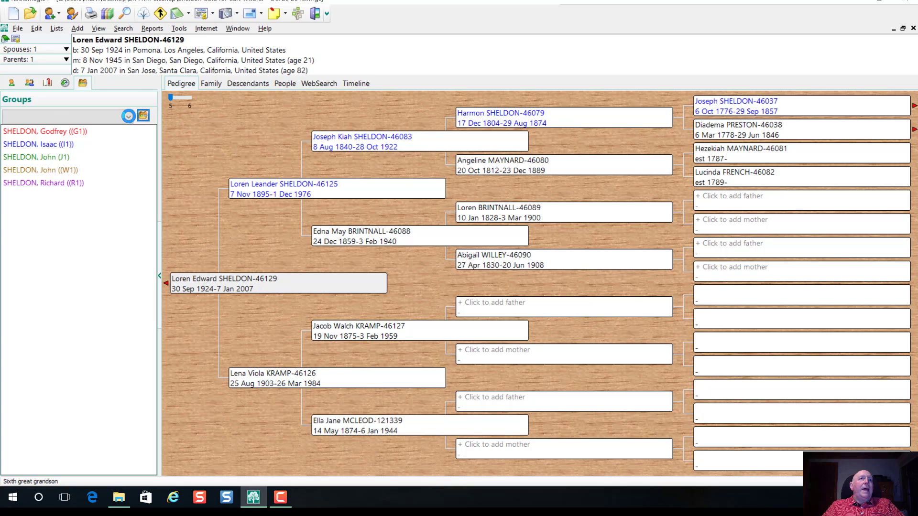
Display the members of the Unk Dates group in the Groups list
{"action": "left_click", "coordinate": [128, 116]}
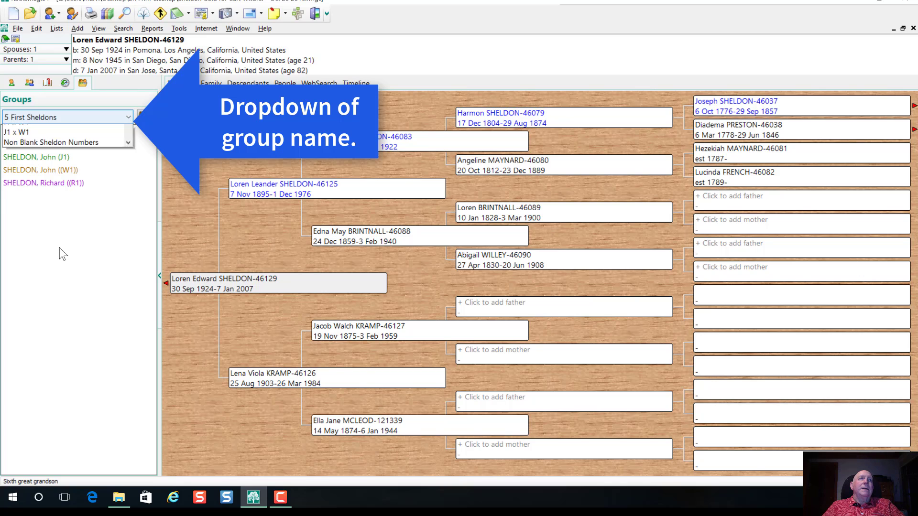
{"action": "left_click_drag", "start_coordinate": [131, 145], "coordinate": [131, 186]}
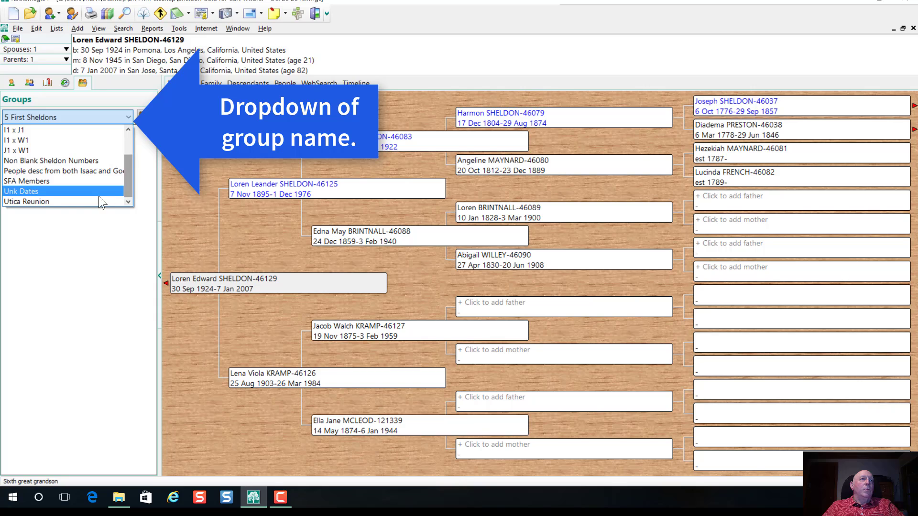
{"action": "left_click", "coordinate": [38, 191]}
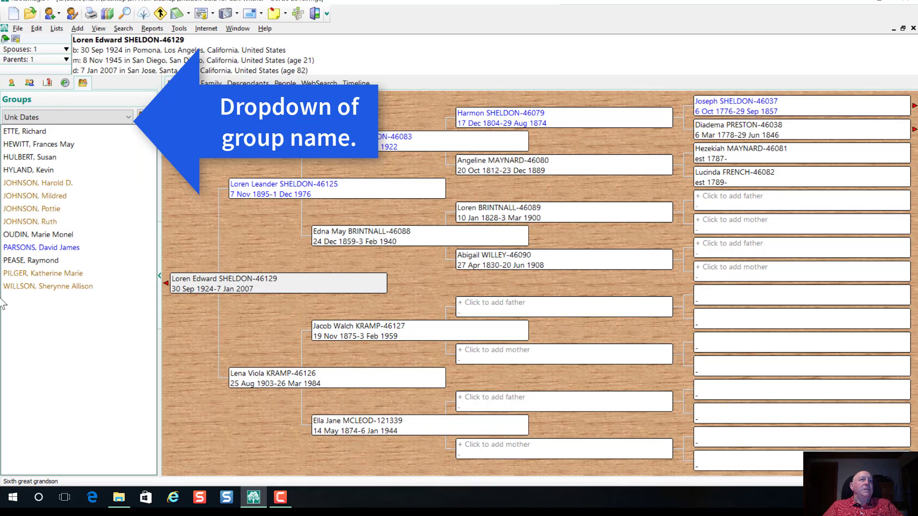
Open the fourth person in the Unk Dates group, clear the divorce date, save the fact, and close the record
{"action": "double_click", "coordinate": [45, 171]}
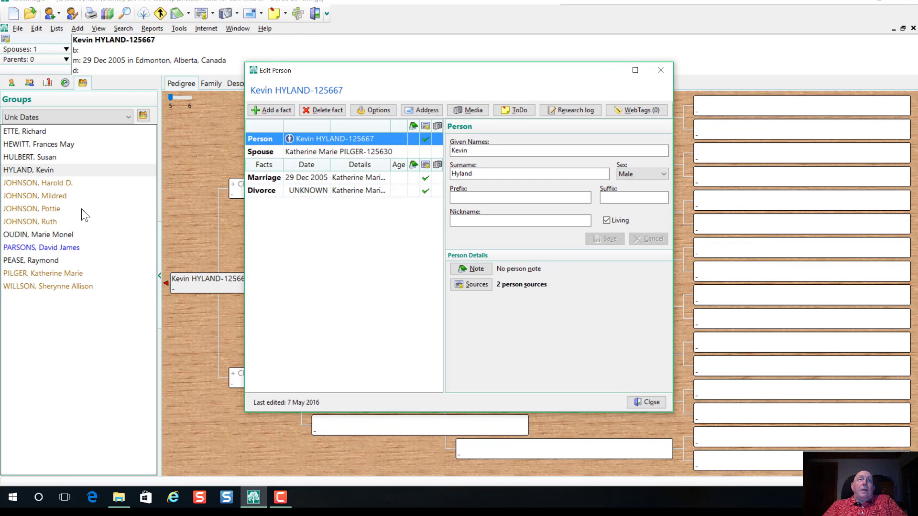
{"action": "left_click", "coordinate": [305, 191]}
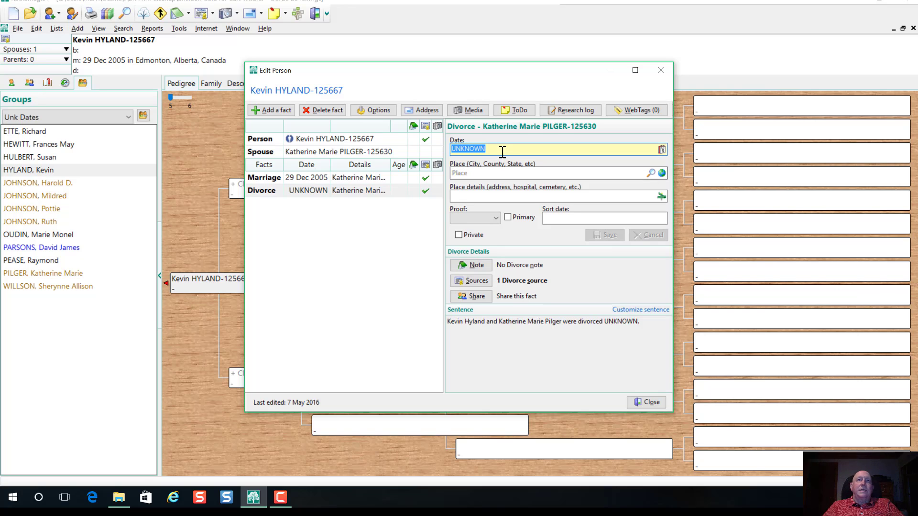
{"action": "key", "text": "Delete"}
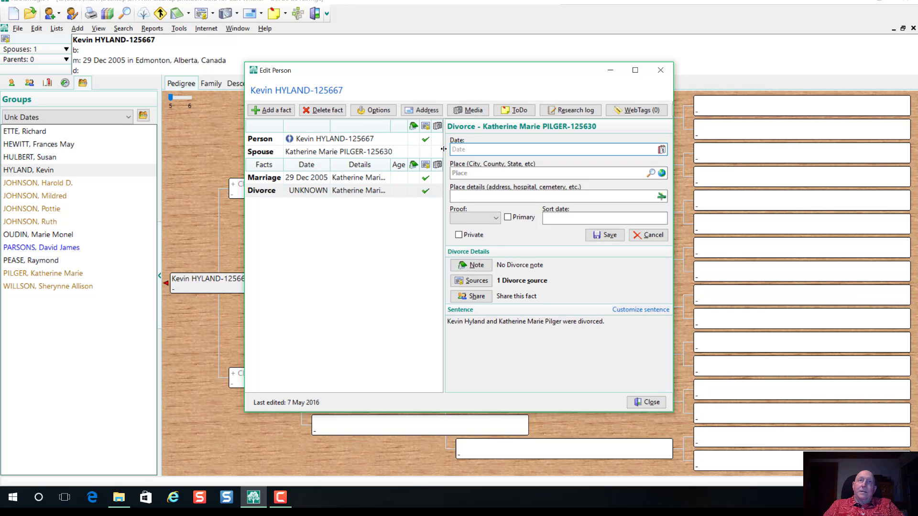
{"action": "left_click", "coordinate": [610, 235]}
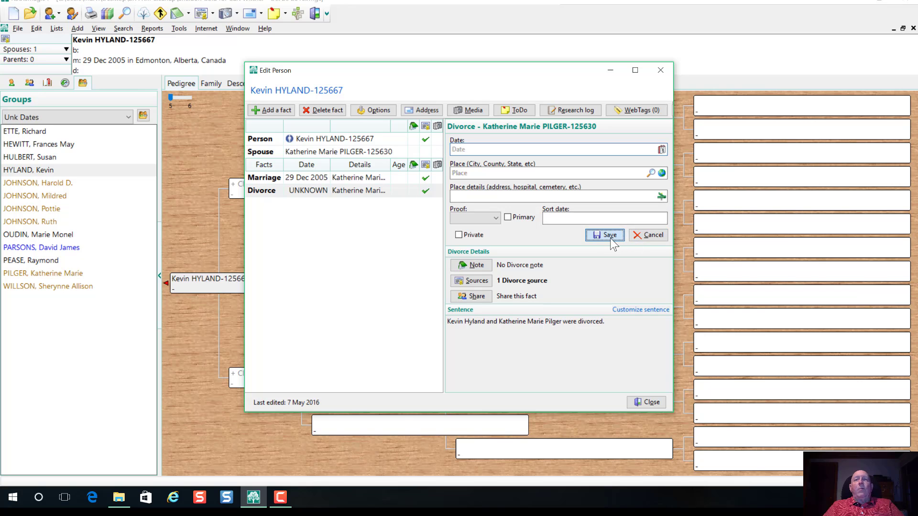
{"action": "left_click", "coordinate": [660, 71]}
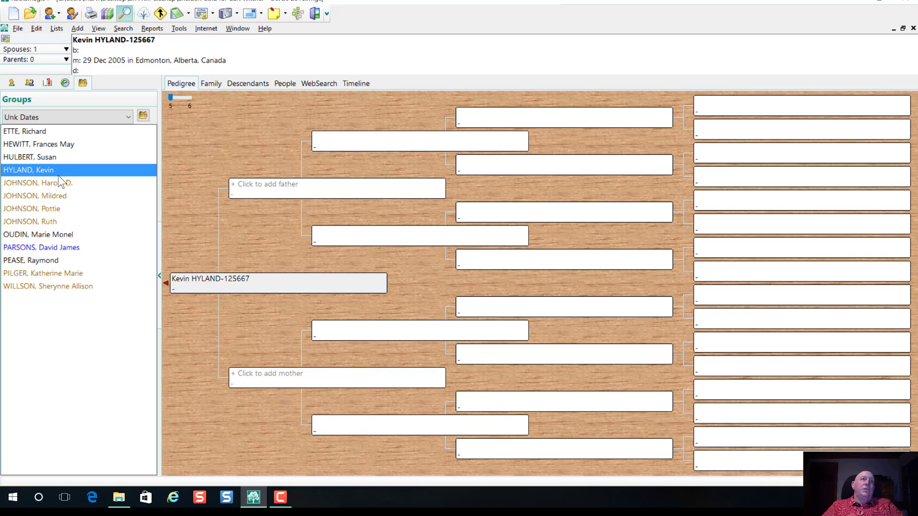
{"action": "key", "text": "ctrl+f"}
{"action": "left_click", "coordinate": [316, 64]}
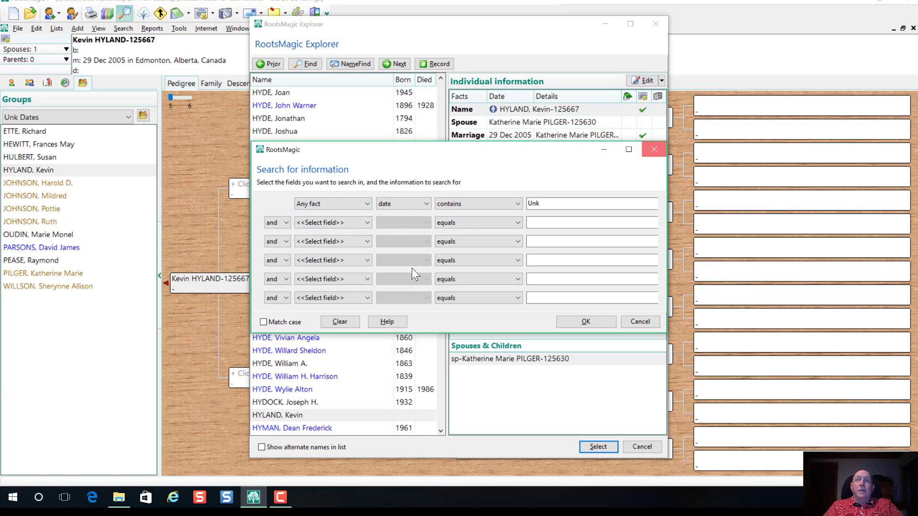
{"action": "left_click", "coordinate": [651, 151]}
{"action": "left_click", "coordinate": [647, 27]}
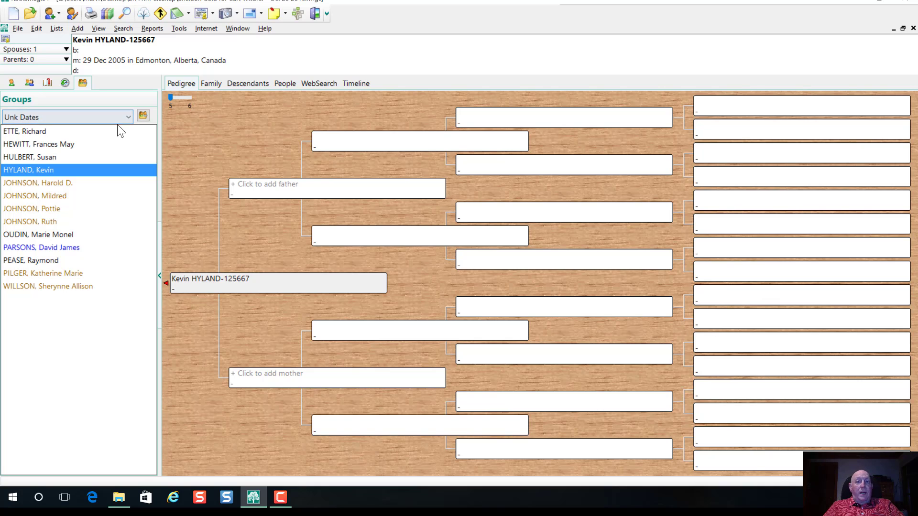
Start a Fact List report and set it to list facts with text dates
{"action": "left_click", "coordinate": [180, 27]}
{"action": "mouse_move", "coordinate": [152, 28]}
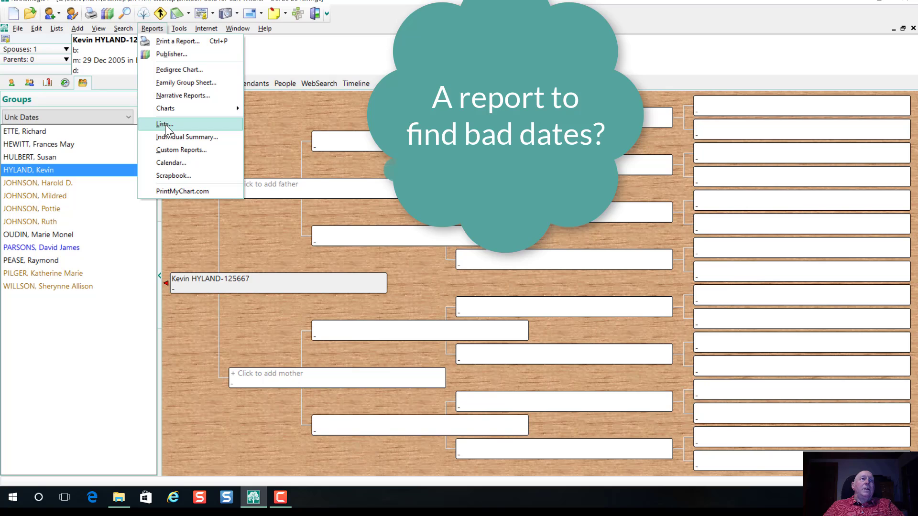
{"action": "left_click", "coordinate": [166, 126]}
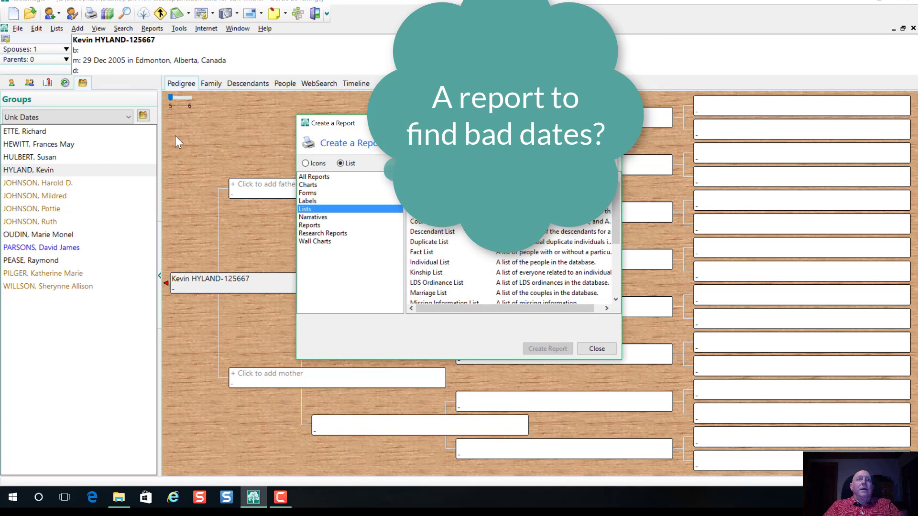
{"action": "left_click", "coordinate": [423, 252]}
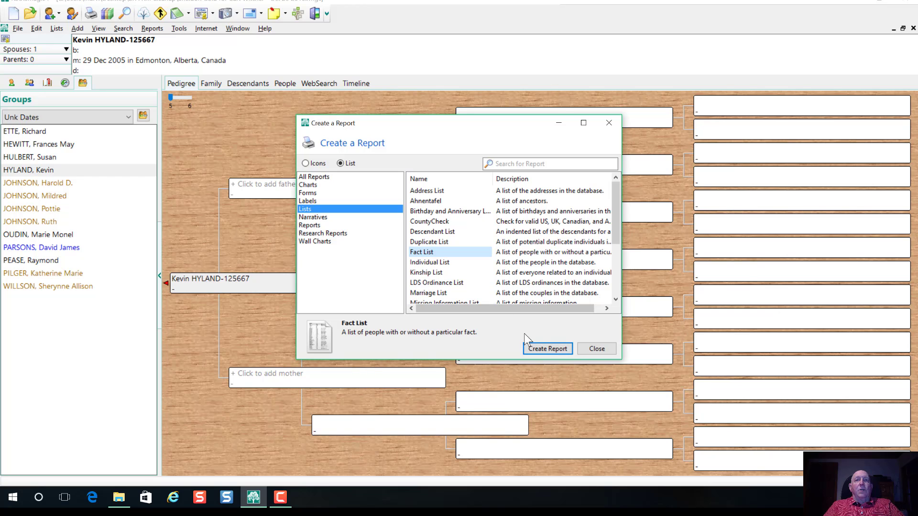
{"action": "left_click", "coordinate": [547, 349]}
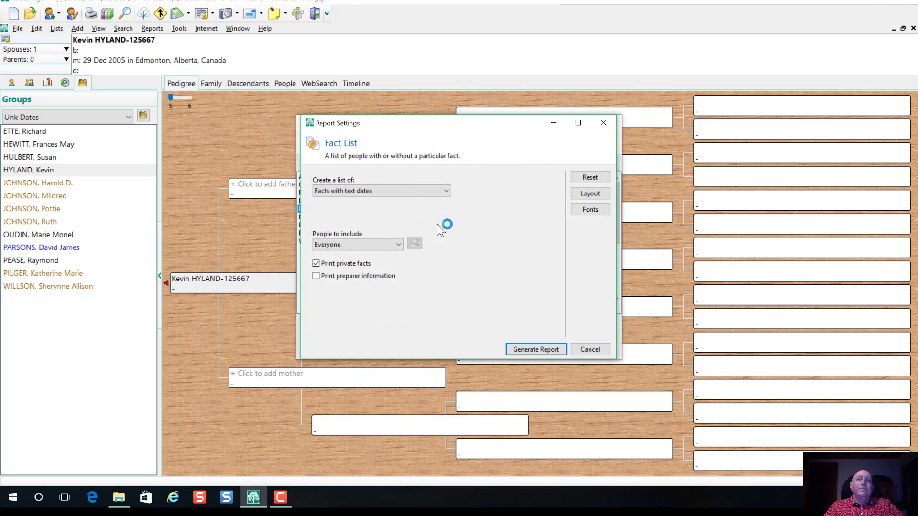
{"action": "left_click", "coordinate": [444, 192]}
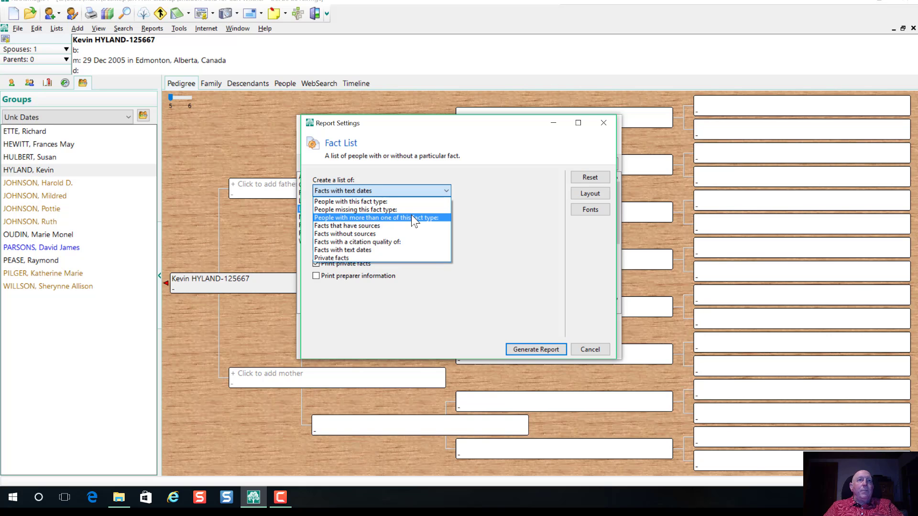
{"action": "left_click", "coordinate": [383, 251]}
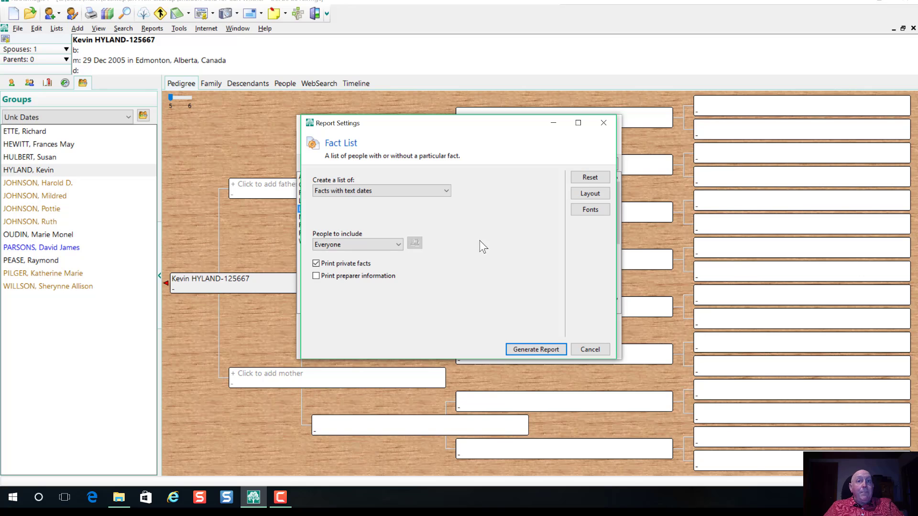
Generate the text-dates Fact List report for everyone and save it to the Desktop as a text file named Dates With Text
{"action": "left_click", "coordinate": [542, 352]}
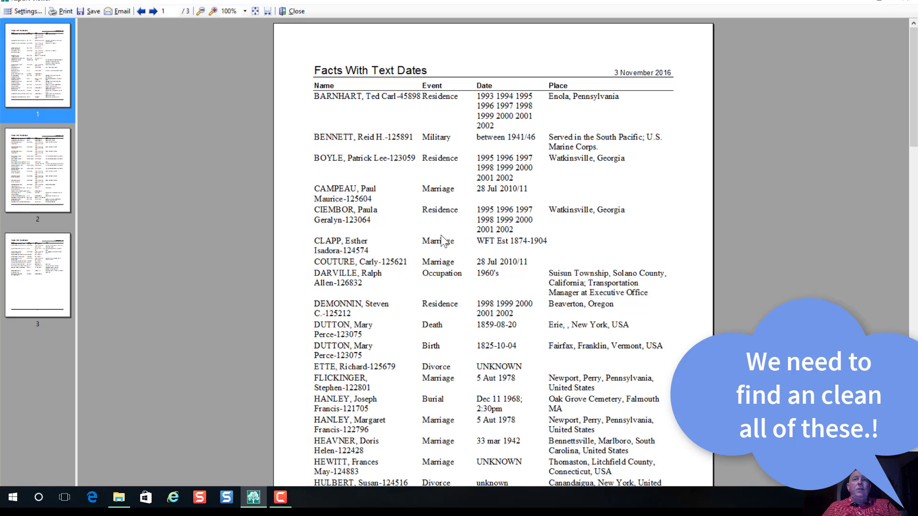
{"action": "left_click", "coordinate": [91, 11]}
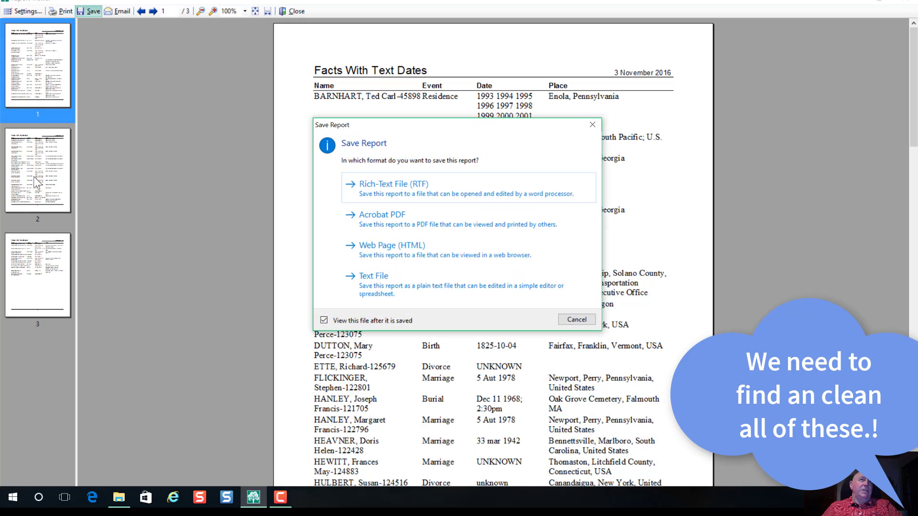
{"action": "key", "text": "Return"}
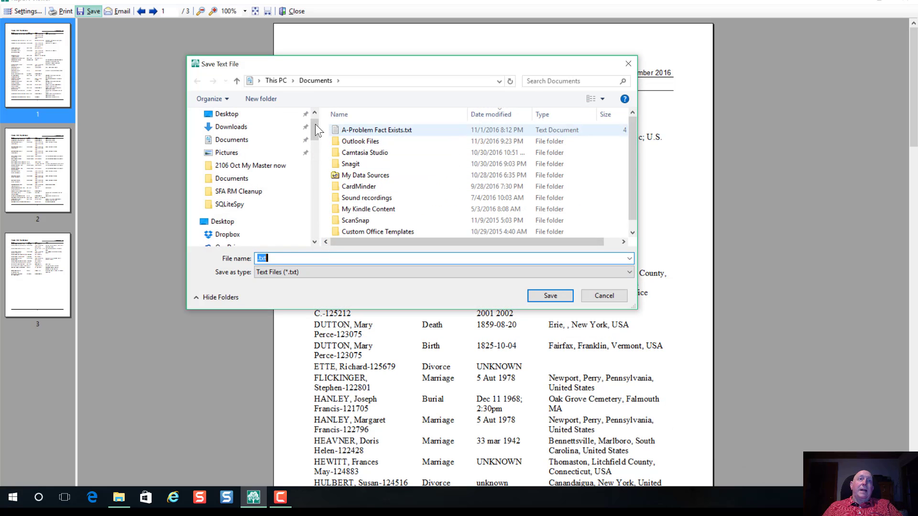
{"action": "left_click", "coordinate": [225, 115]}
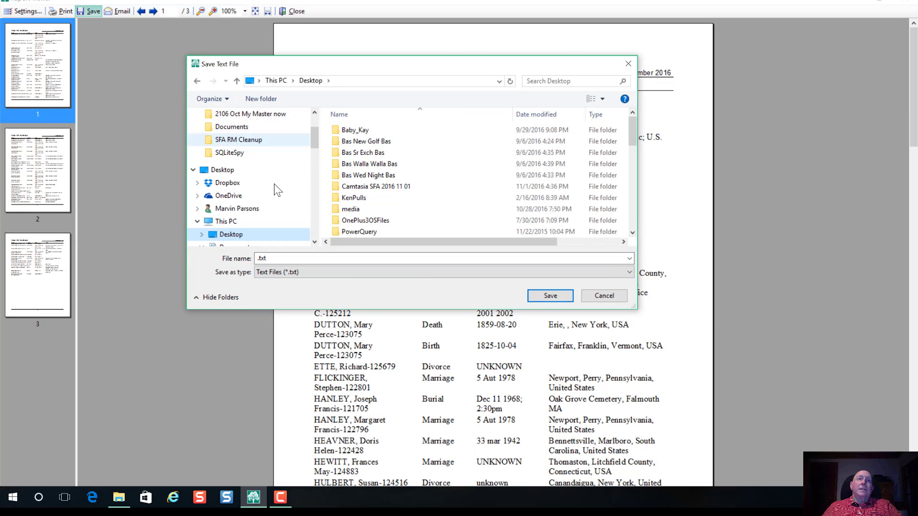
{"action": "left_click_drag", "start_coordinate": [633, 133], "coordinate": [631, 151]}
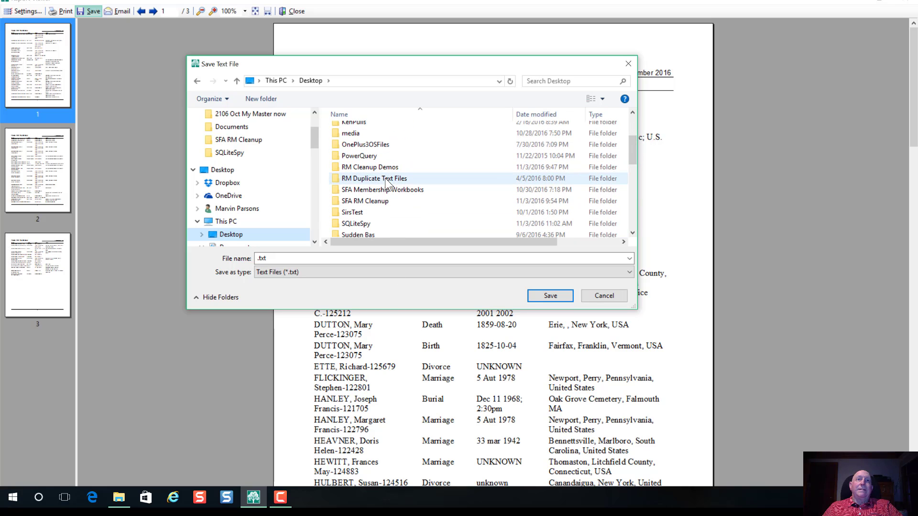
{"action": "left_click", "coordinate": [376, 201]}
{"action": "left_click", "coordinate": [287, 258]}
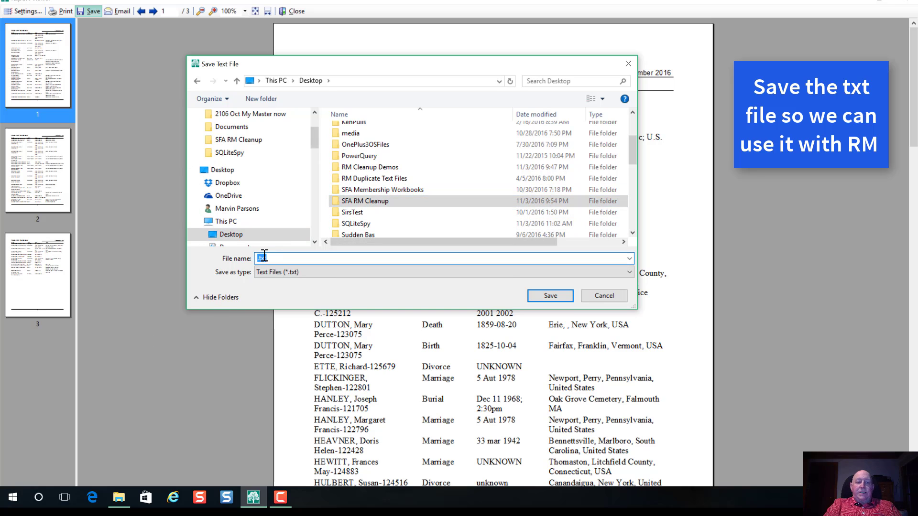
{"action": "type", "text": "Dates With Te"}
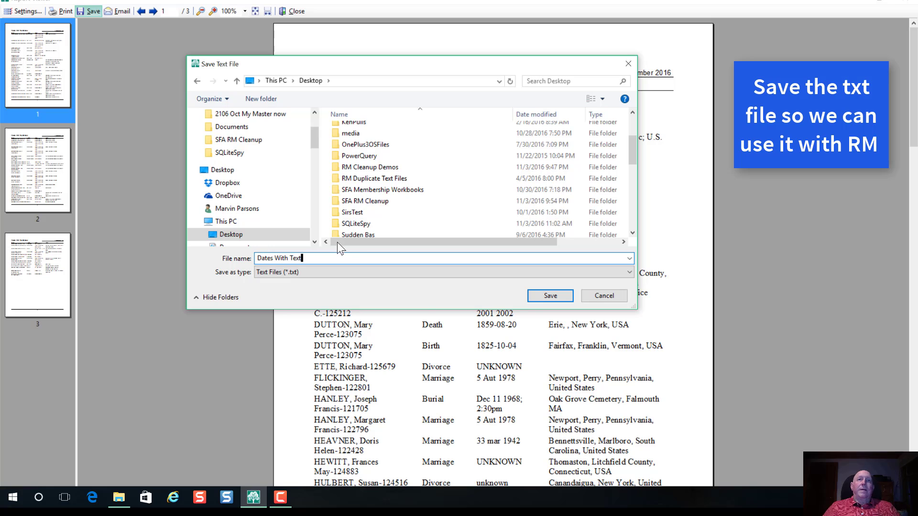
{"action": "left_click", "coordinate": [538, 294]}
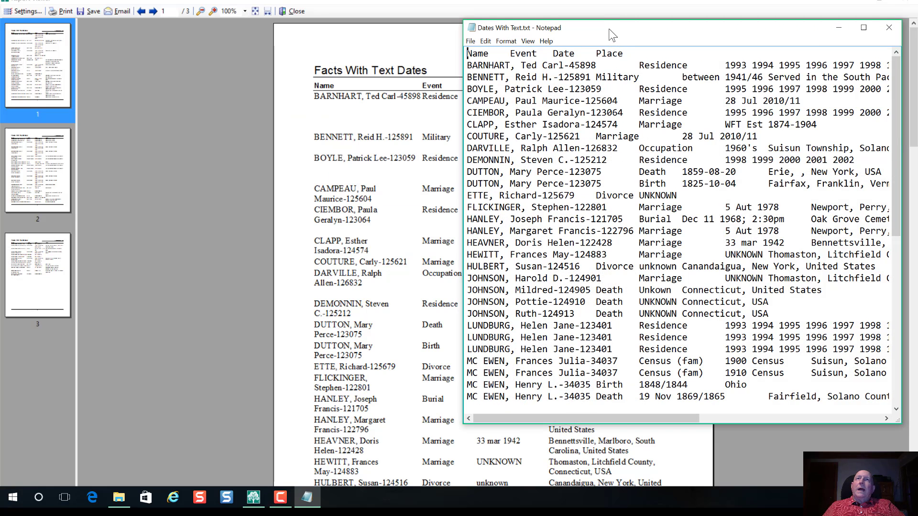
Close the report viewer and report chooser, and arrange RootsMagic beside the Notepad file with RootsMagic wider
{"action": "left_click", "coordinate": [297, 13]}
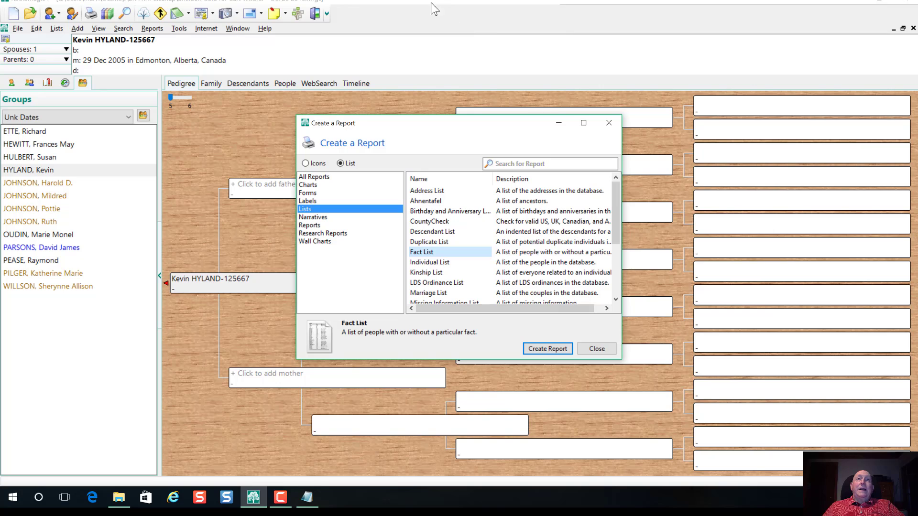
{"action": "left_click", "coordinate": [605, 122]}
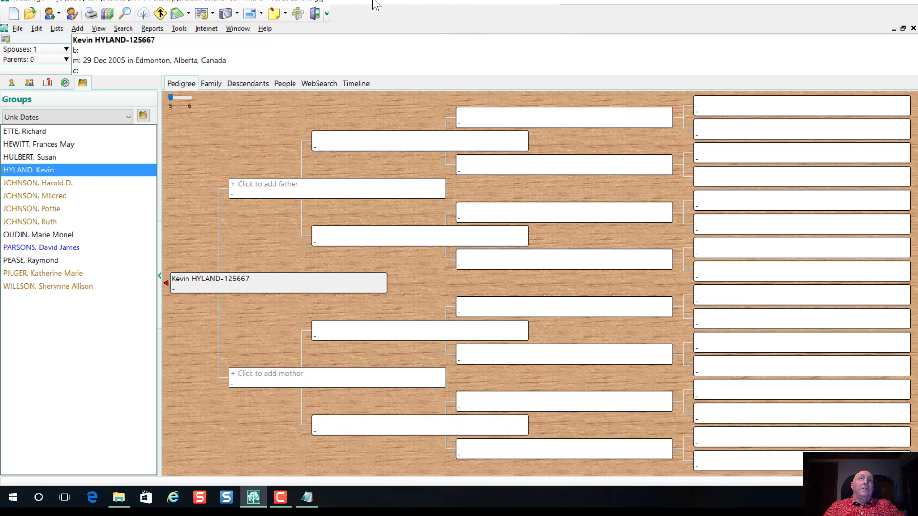
{"action": "left_click_drag", "start_coordinate": [375, 4], "coordinate": [0, 48]}
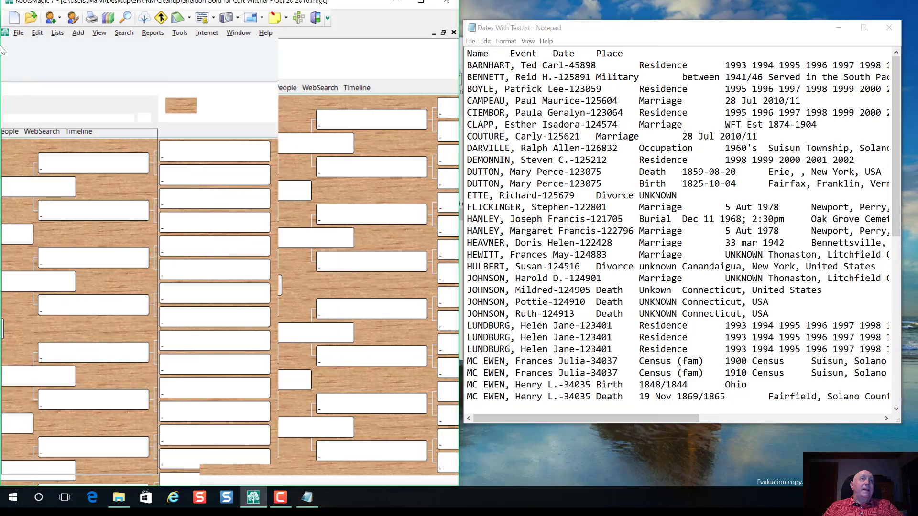
{"action": "left_click", "coordinate": [622, 136]}
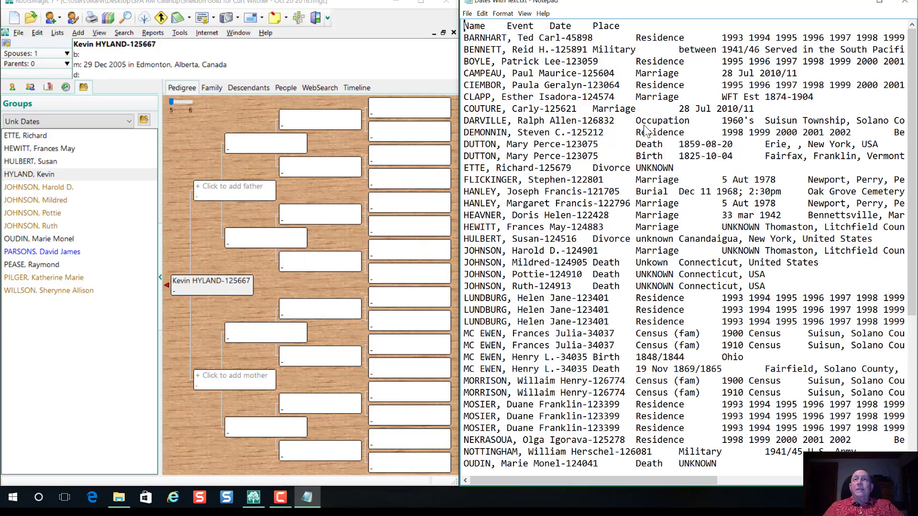
{"action": "left_click_drag", "start_coordinate": [460, 93], "coordinate": [544, 91]}
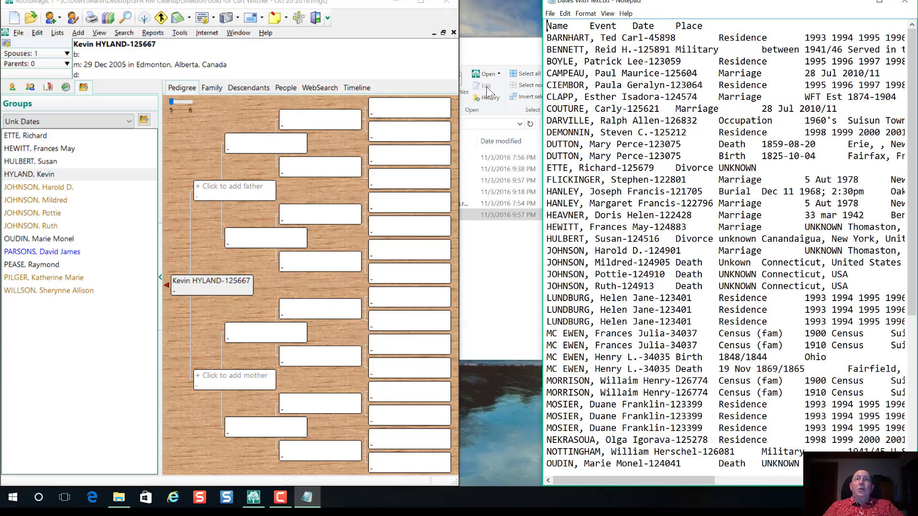
{"action": "left_click_drag", "start_coordinate": [458, 77], "coordinate": [540, 80]}
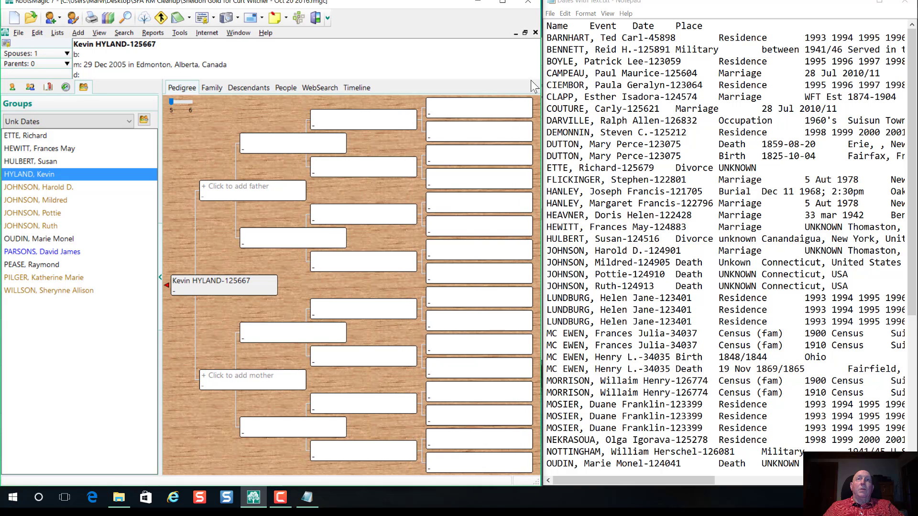
Open RootsMagic Explorer from the people index and find the first person in the text file by the copied record number
{"action": "left_click", "coordinate": [12, 86]}
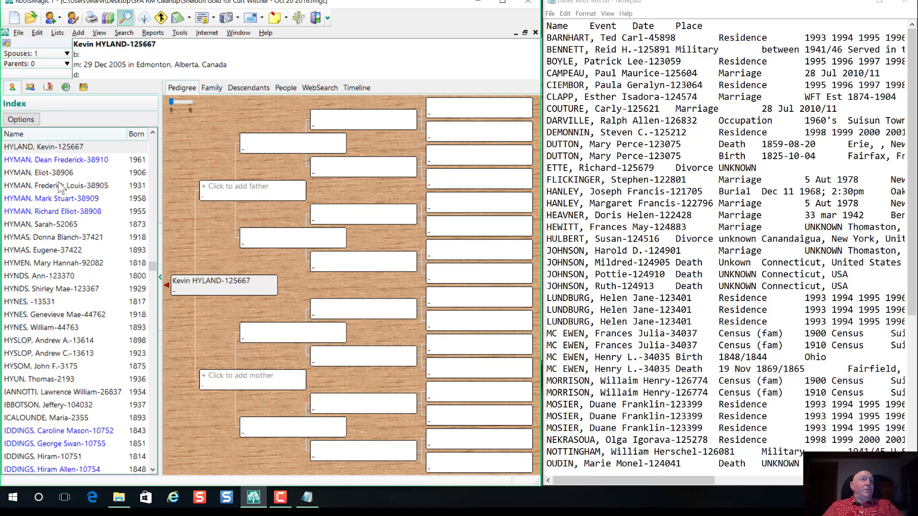
{"action": "key", "text": "F2"}
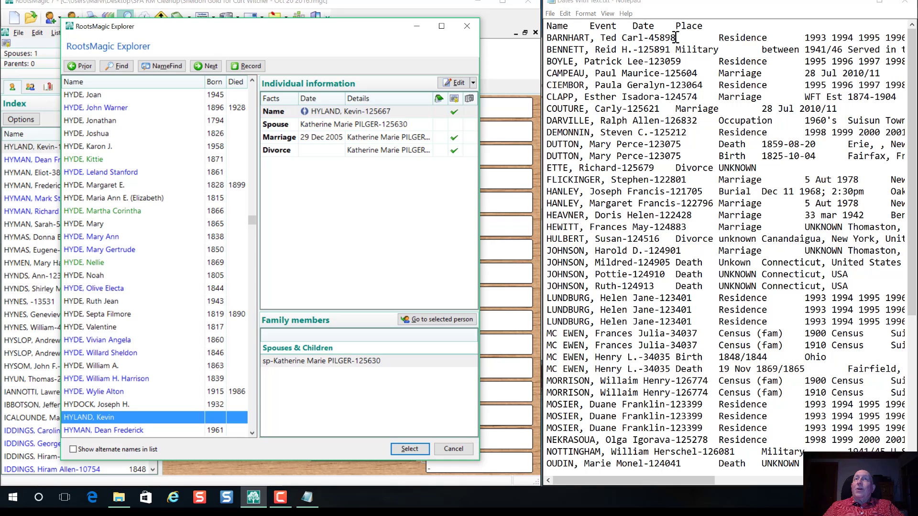
{"action": "left_click_drag", "start_coordinate": [676, 38], "coordinate": [649, 38]}
{"action": "key", "text": "ctrl+c"}
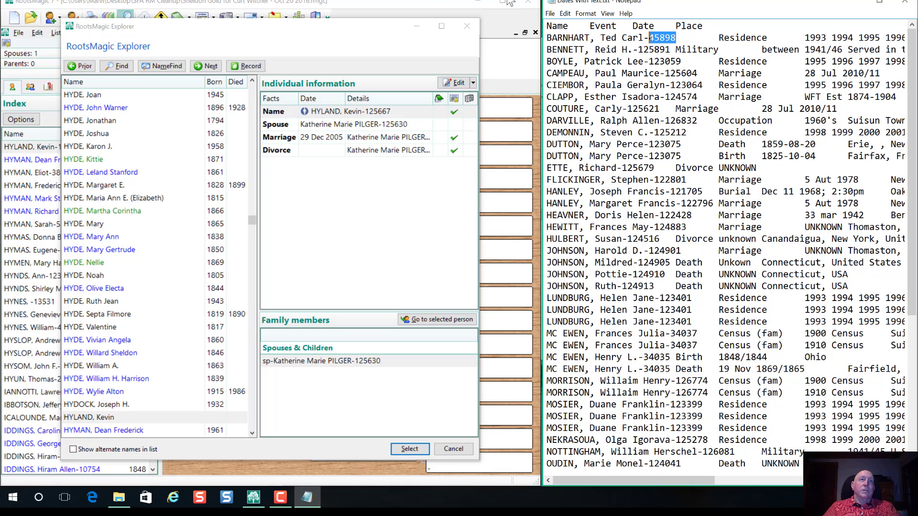
{"action": "left_click", "coordinate": [250, 66]}
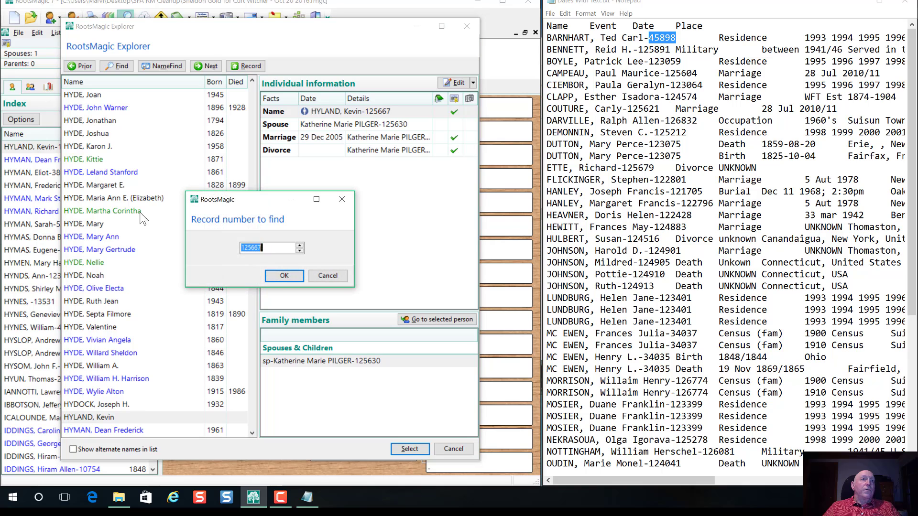
{"action": "key", "text": "ctrl+v"}
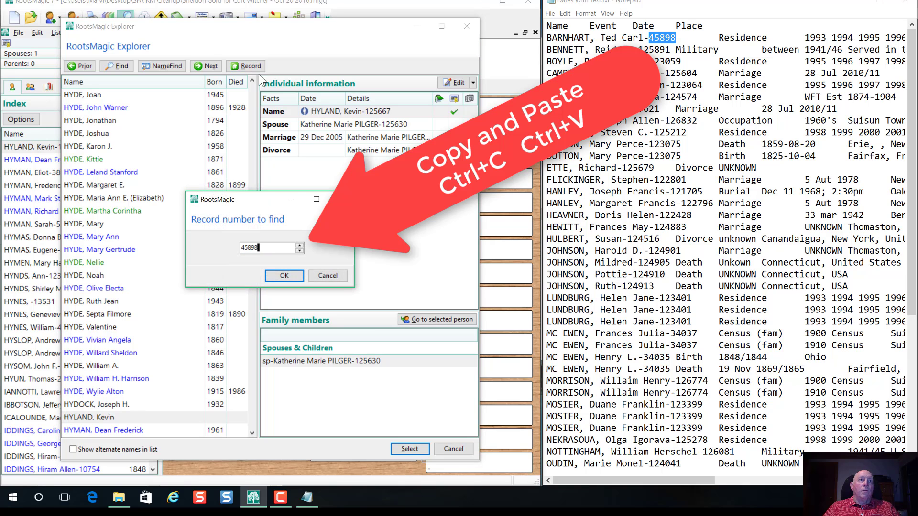
{"action": "left_click", "coordinate": [293, 278]}
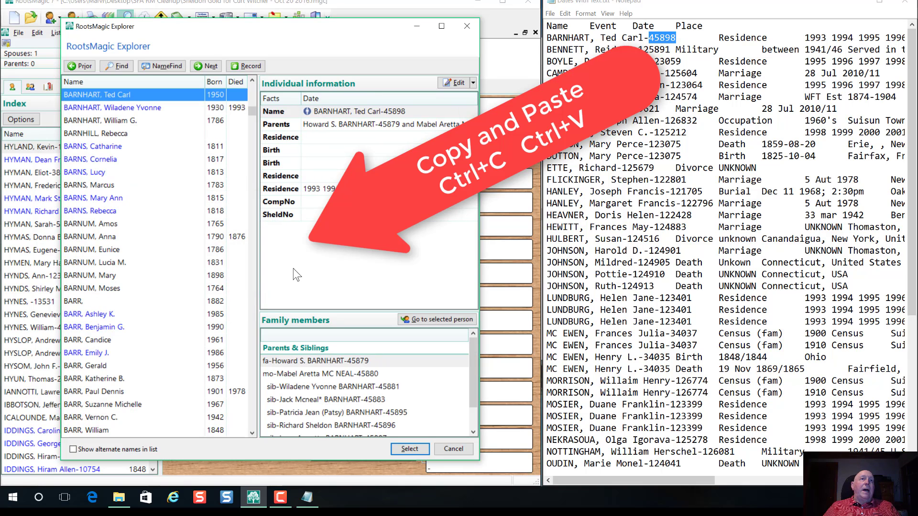
Set the person's text-dated Residence fact to "bet 1993 and 2002", save it keeping the original place, and close the record
{"action": "double_click", "coordinate": [329, 194]}
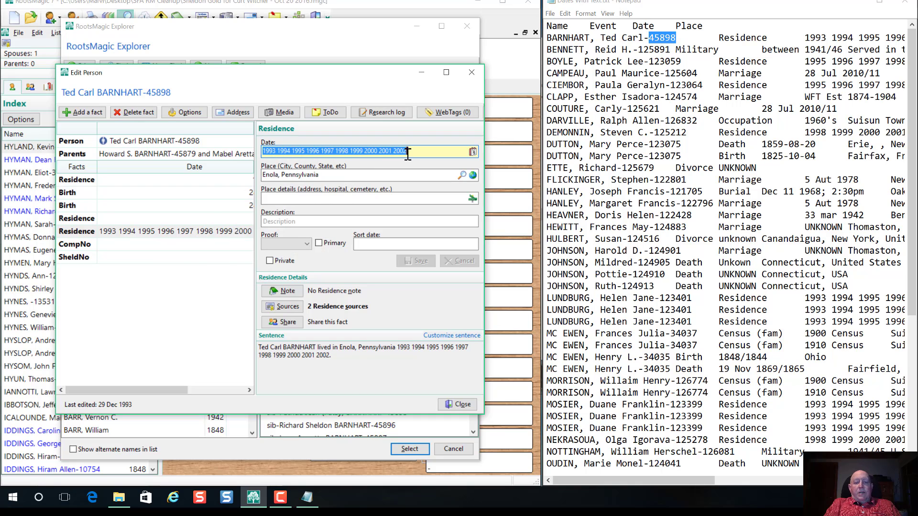
{"action": "type", "text": "bet 1993"}
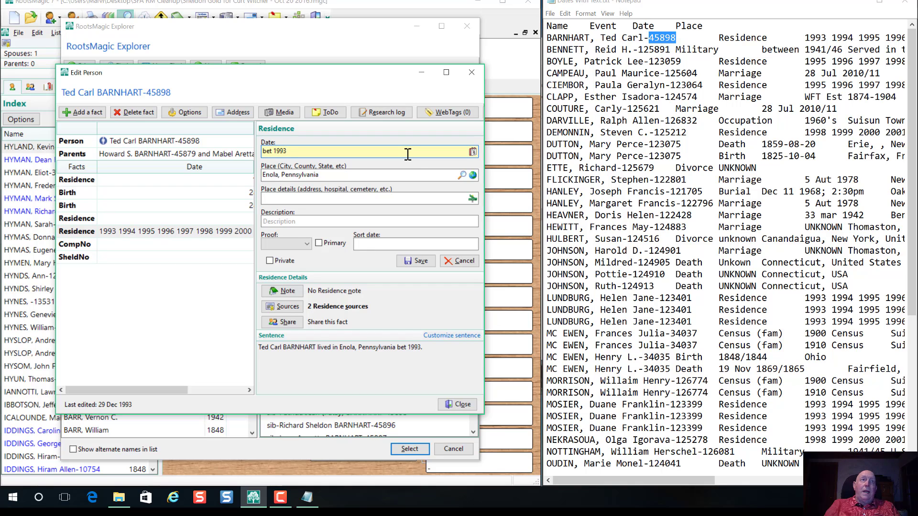
{"action": "type", "text": "and"}
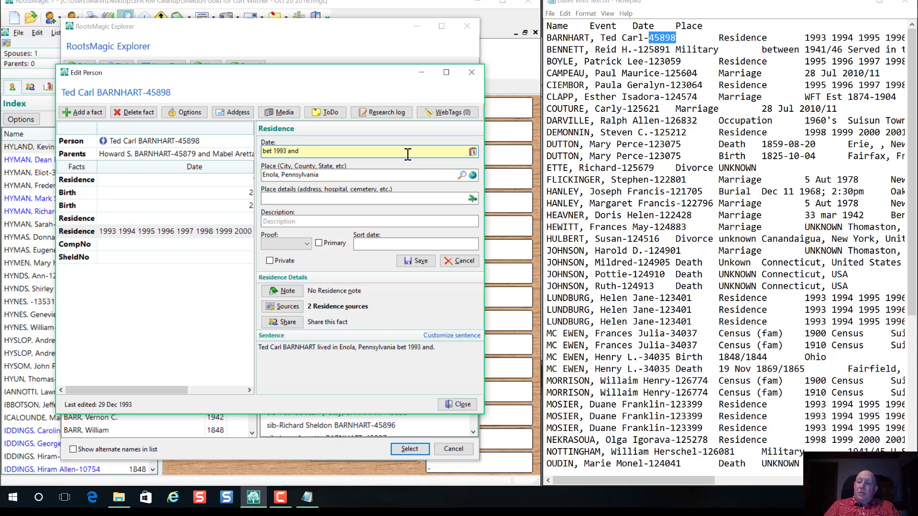
{"action": "type", "text": " 2002"}
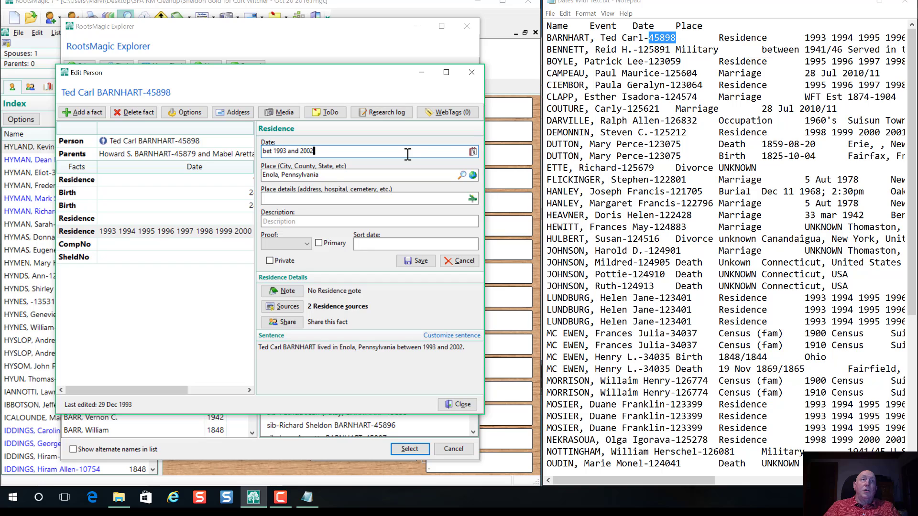
{"action": "key", "text": "Tab"}
{"action": "key", "text": "Tab"}
{"action": "key", "text": "Tab"}
{"action": "key", "text": "Tab"}
{"action": "key", "text": "Tab"}
{"action": "key", "text": "Tab"}
{"action": "key", "text": "Tab"}
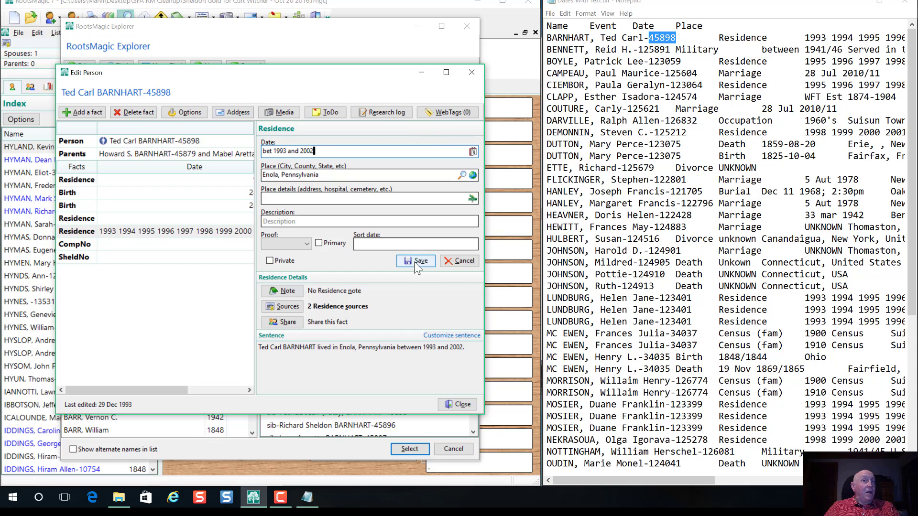
{"action": "key", "text": "Return"}
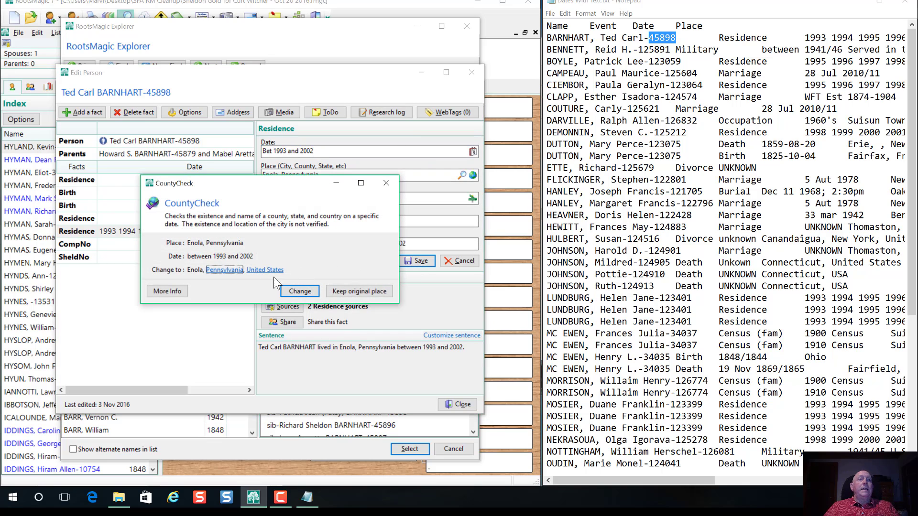
{"action": "left_click", "coordinate": [355, 291]}
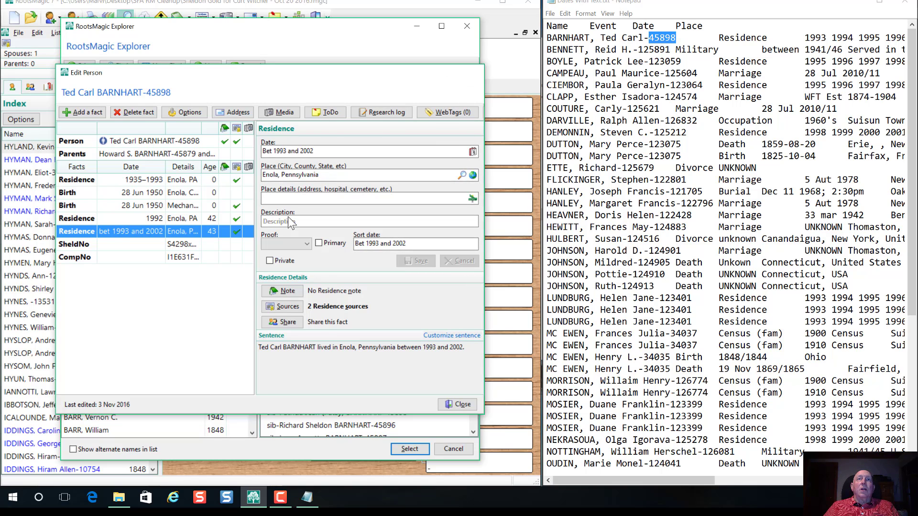
{"action": "left_click", "coordinate": [471, 73]}
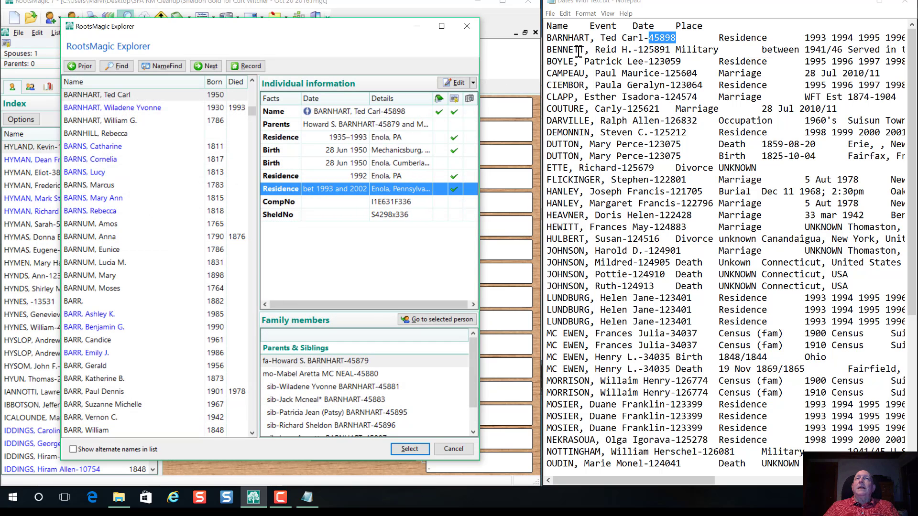
Copy the second listed person's record number from the text file and find that record in RootsMagic Explorer
{"action": "left_click_drag", "start_coordinate": [670, 50], "coordinate": [640, 54]}
{"action": "key", "text": "ctrl+c"}
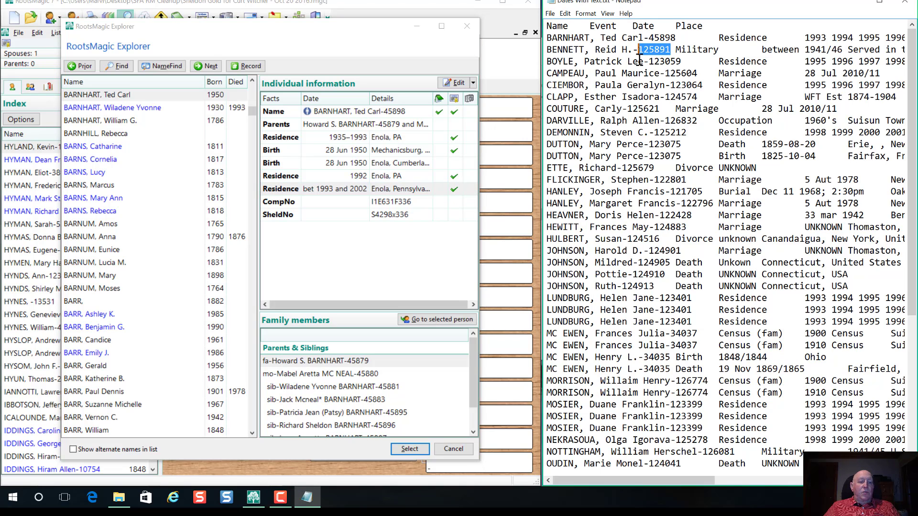
{"action": "left_click", "coordinate": [246, 66]}
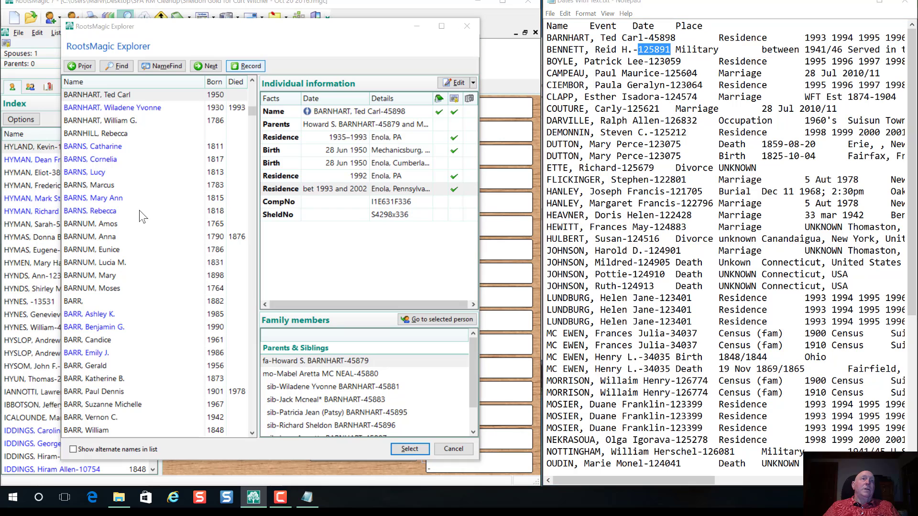
{"action": "key", "text": "ctrl+v"}
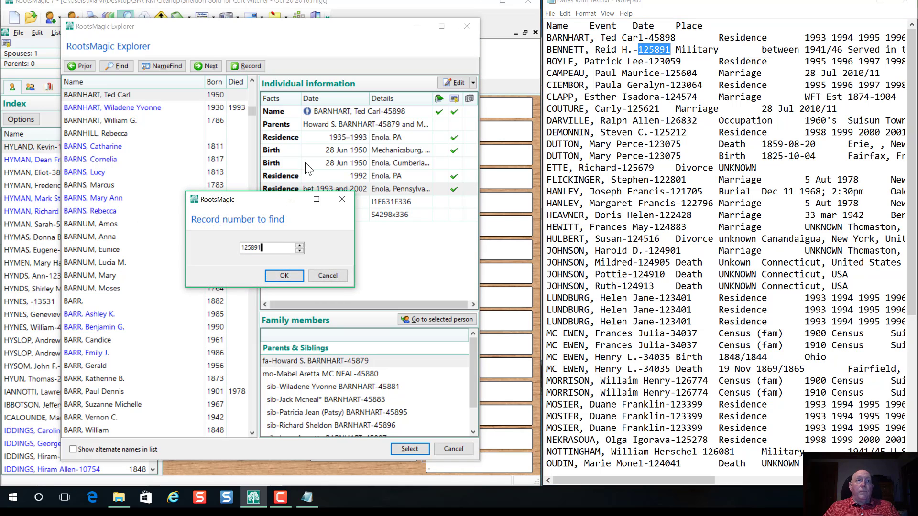
{"action": "left_click", "coordinate": [295, 280]}
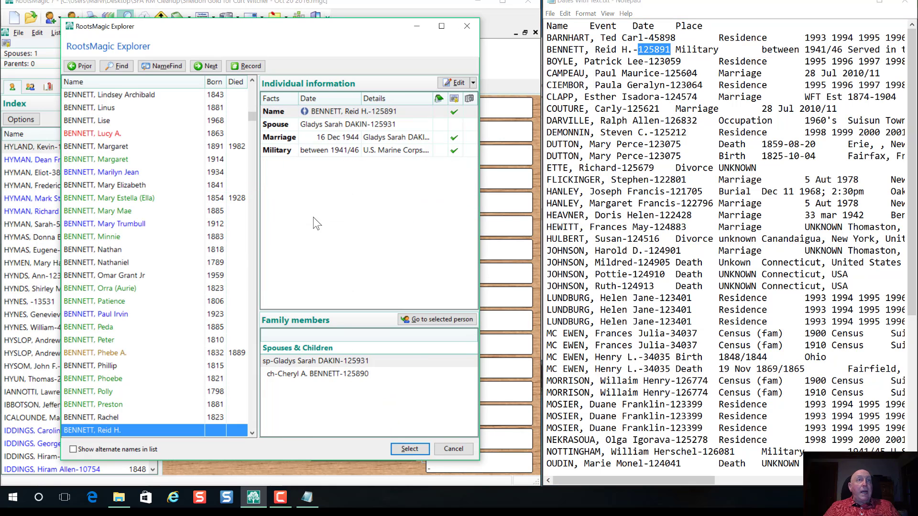
Set the second listed person's Military fact date to "between 1941 and 1946", save it, and close the record
{"action": "double_click", "coordinate": [344, 158]}
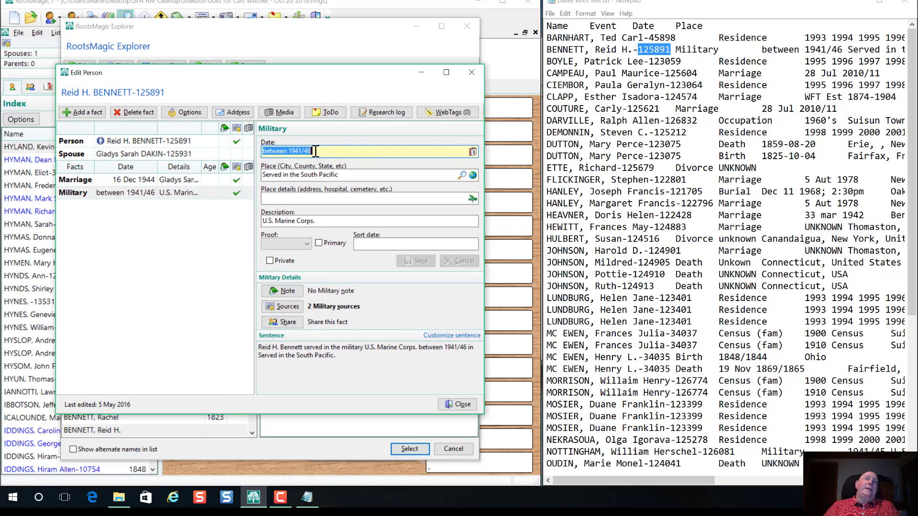
{"action": "left_click", "coordinate": [343, 150]}
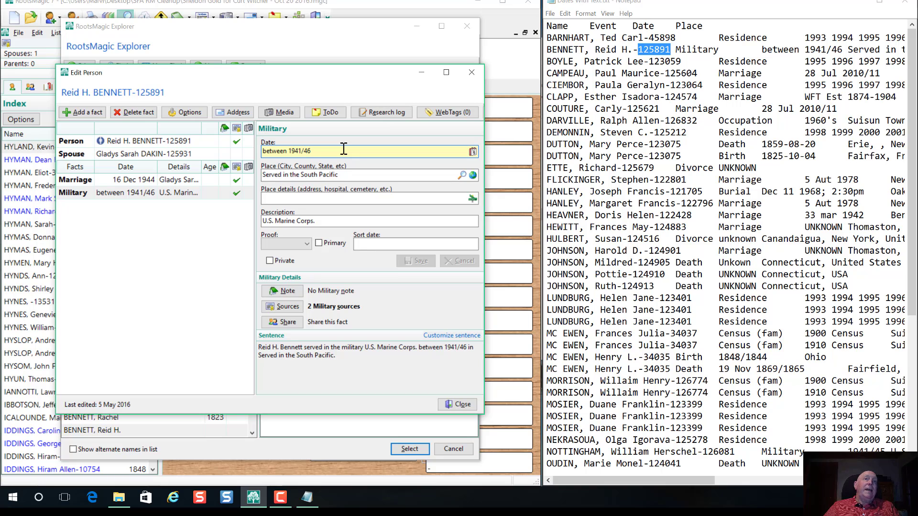
{"action": "left_click_drag", "start_coordinate": [326, 150], "coordinate": [304, 152]}
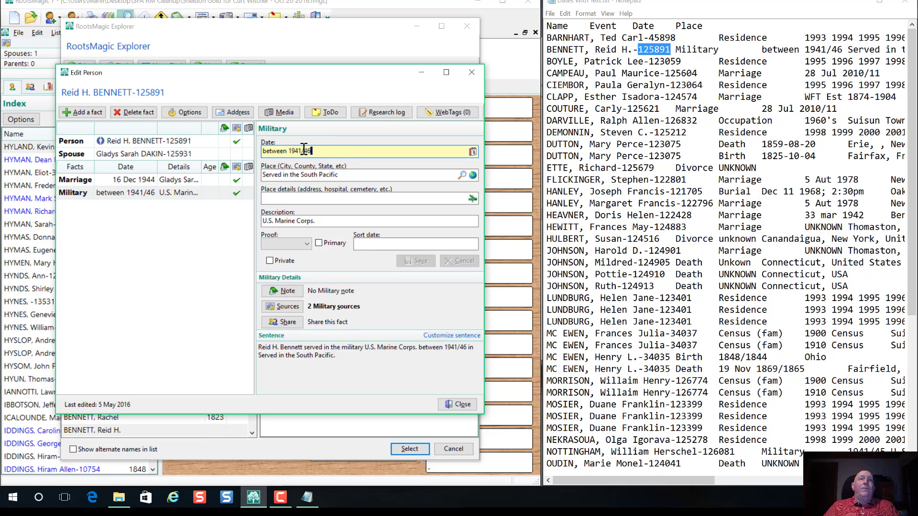
{"action": "key", "text": "BackSpace"}
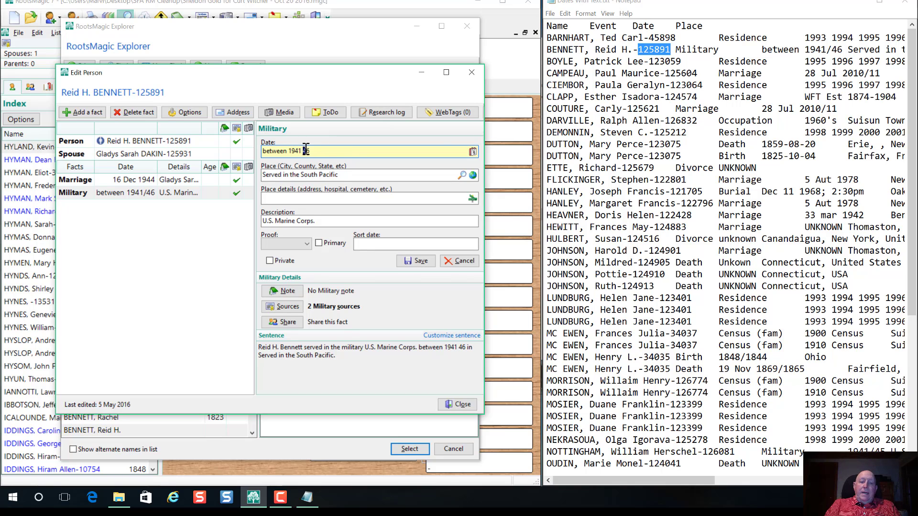
{"action": "type", "text": "and "}
{"action": "type", "text": "19"}
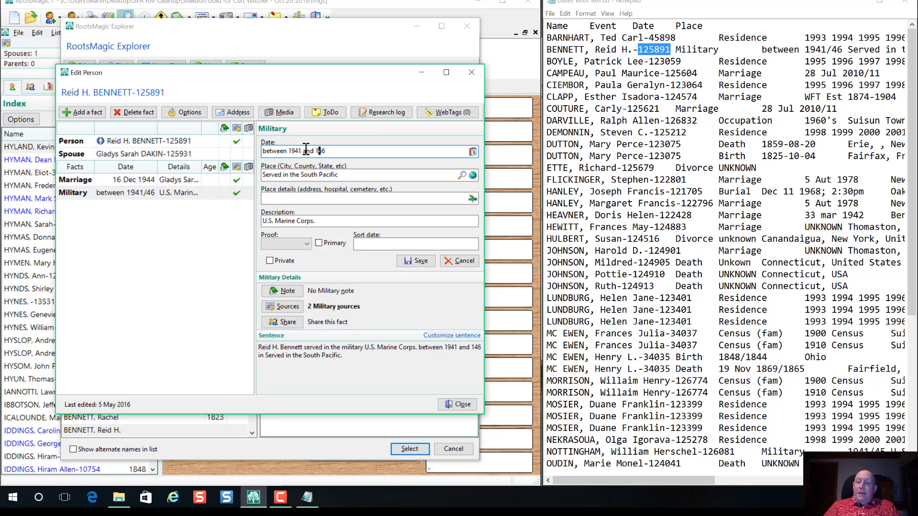
{"action": "left_click", "coordinate": [416, 262]}
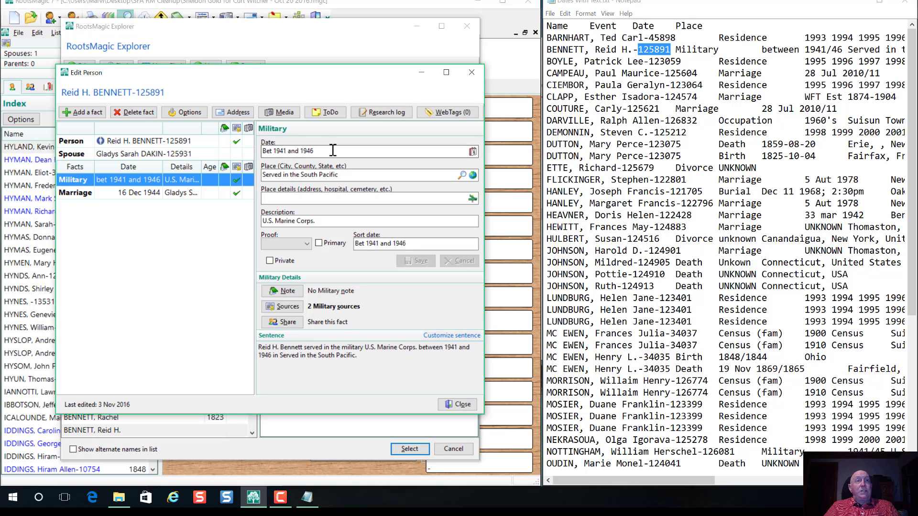
{"action": "left_click", "coordinate": [461, 404]}
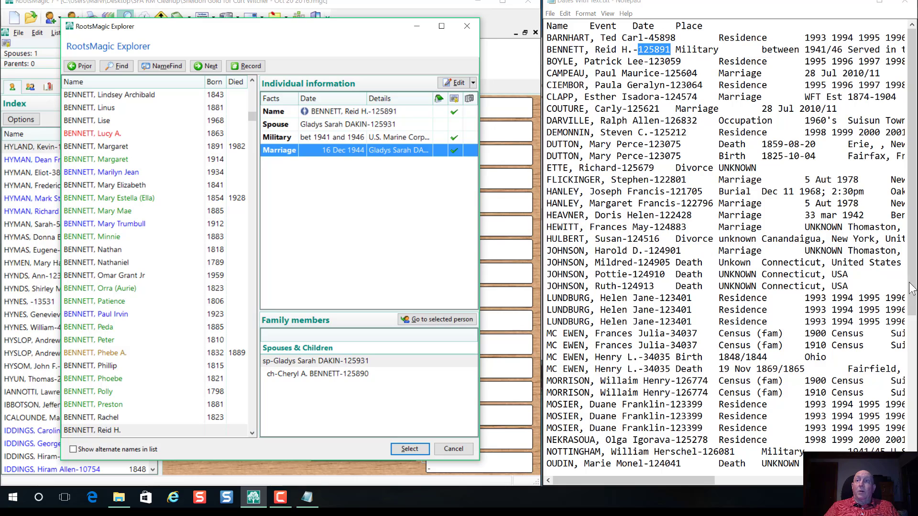
Review the remaining text-dated facts down to the end of the Notepad list
{"action": "left_click_drag", "start_coordinate": [911, 289], "coordinate": [911, 442]}
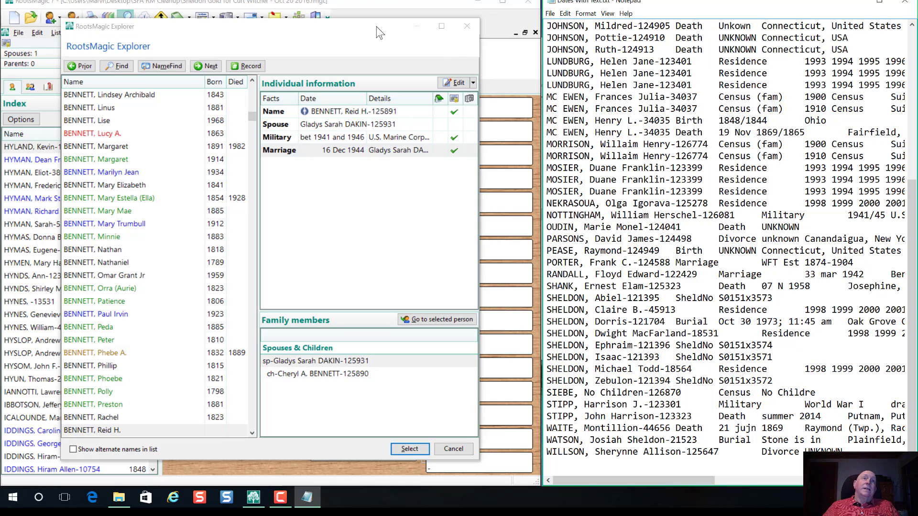
{"action": "left_click_drag", "start_coordinate": [319, 31], "coordinate": [329, 29]}
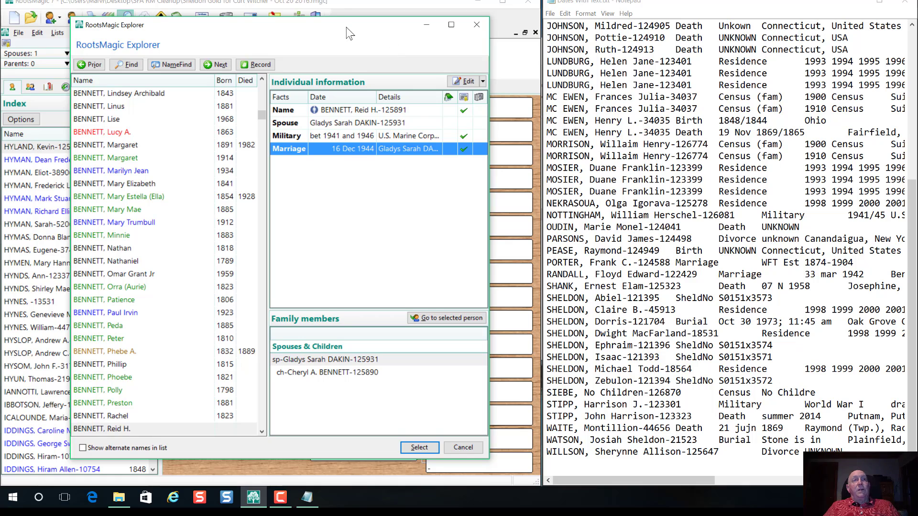
{"action": "left_click_drag", "start_coordinate": [348, 32], "coordinate": [338, 34]}
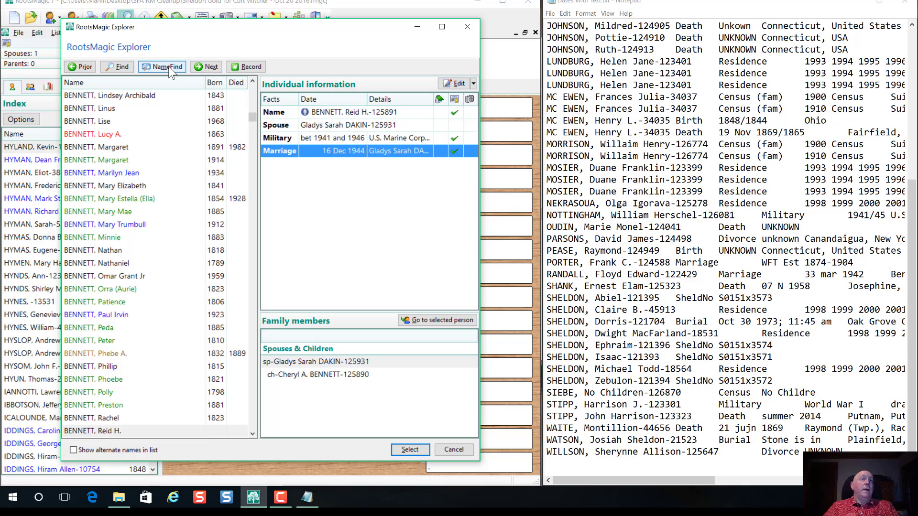
View the any-fact date search conditions in RootsMagic Explorer, cancel the search, and close the Explorer
{"action": "left_click", "coordinate": [118, 68]}
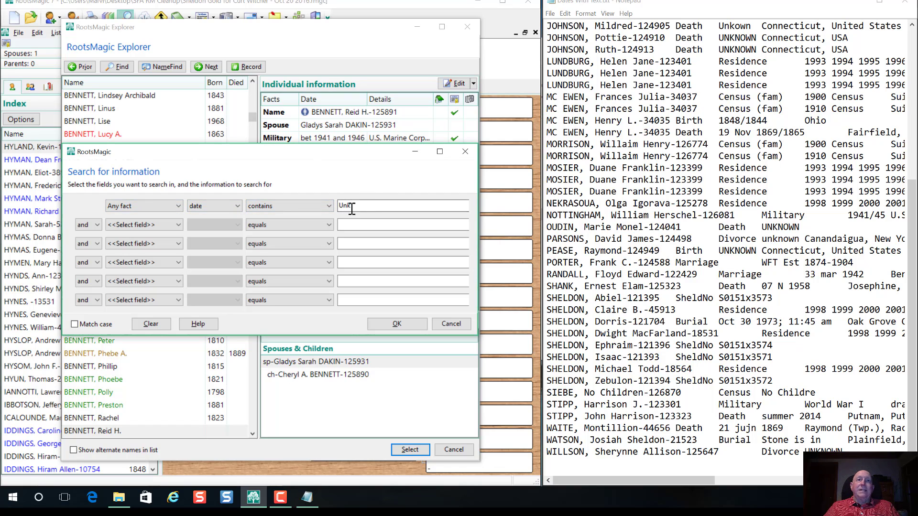
{"action": "left_click", "coordinate": [450, 323]}
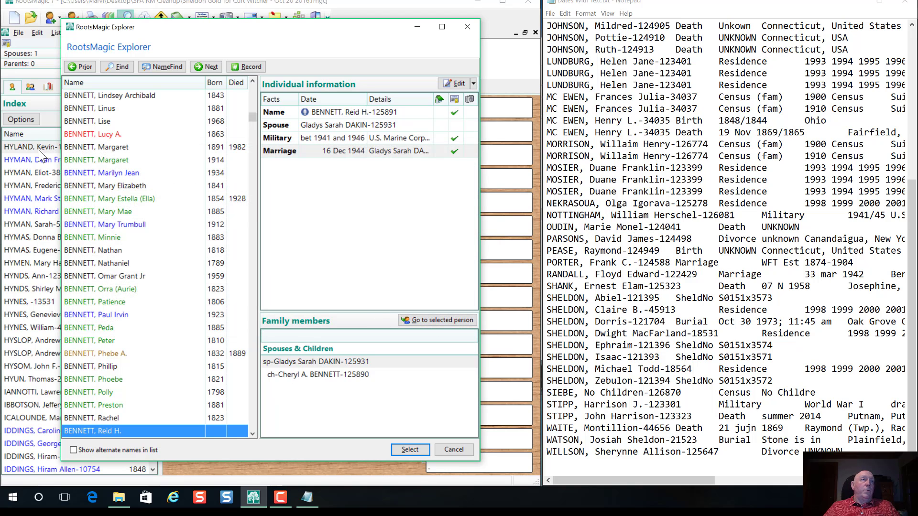
{"action": "left_click", "coordinate": [466, 27]}
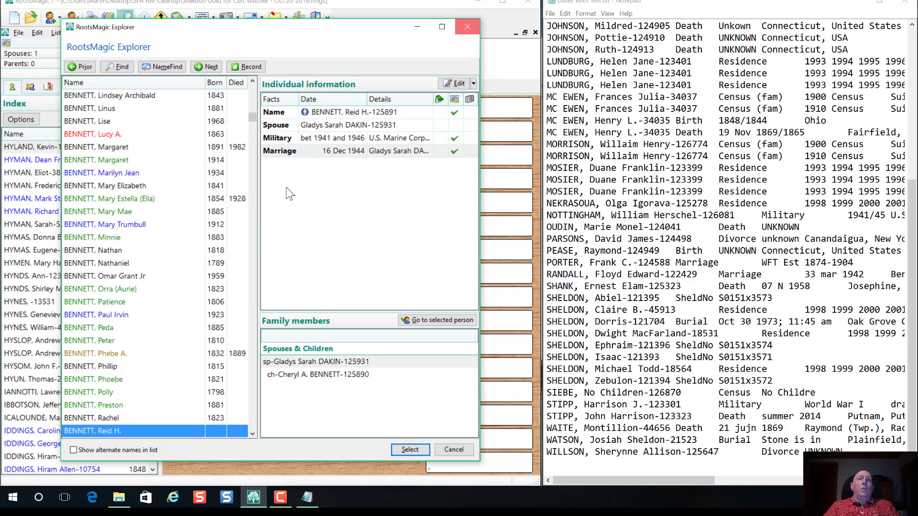
Show the Unk Dates group, open its eighth member's record to view the facts, and close the record
{"action": "left_click", "coordinate": [84, 87]}
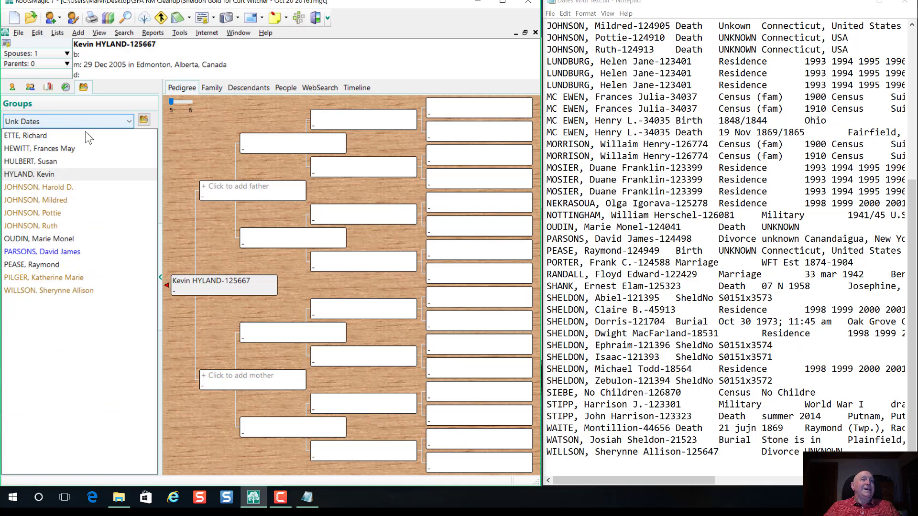
{"action": "left_click", "coordinate": [53, 225]}
{"action": "key", "text": "Return"}
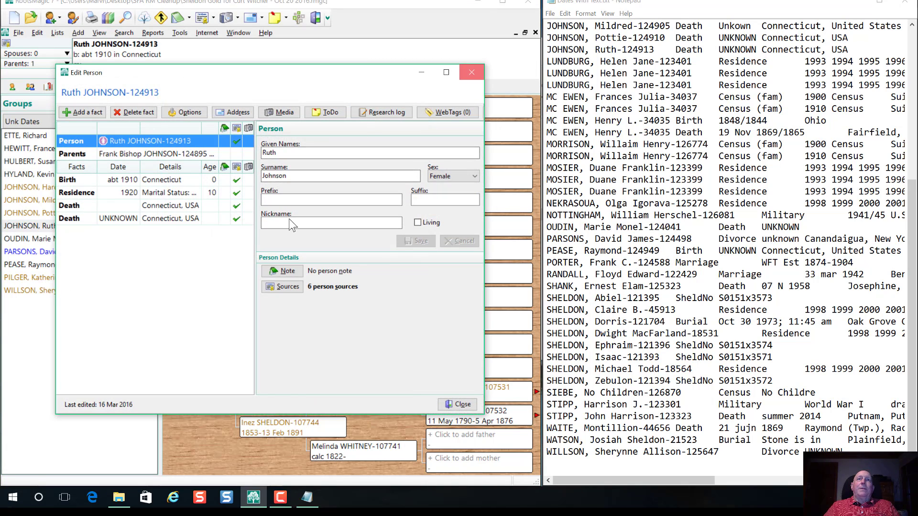
{"action": "left_click", "coordinate": [472, 72]}
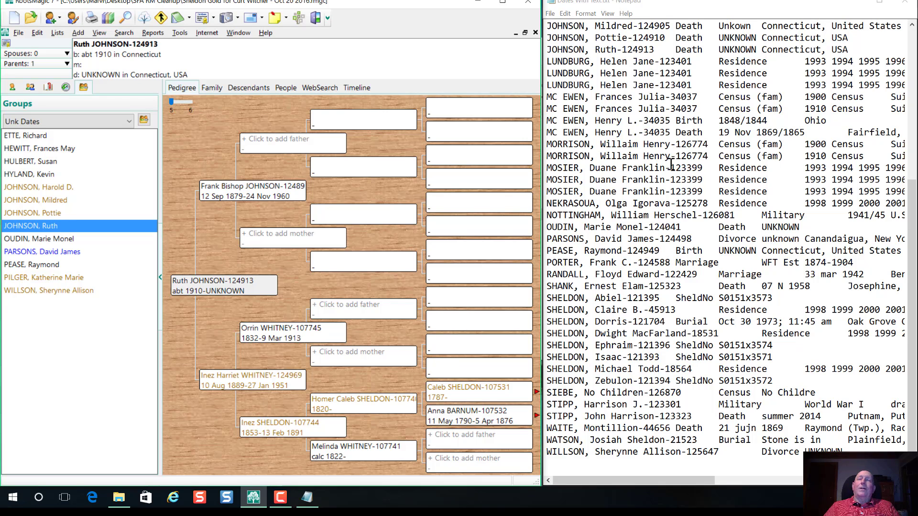